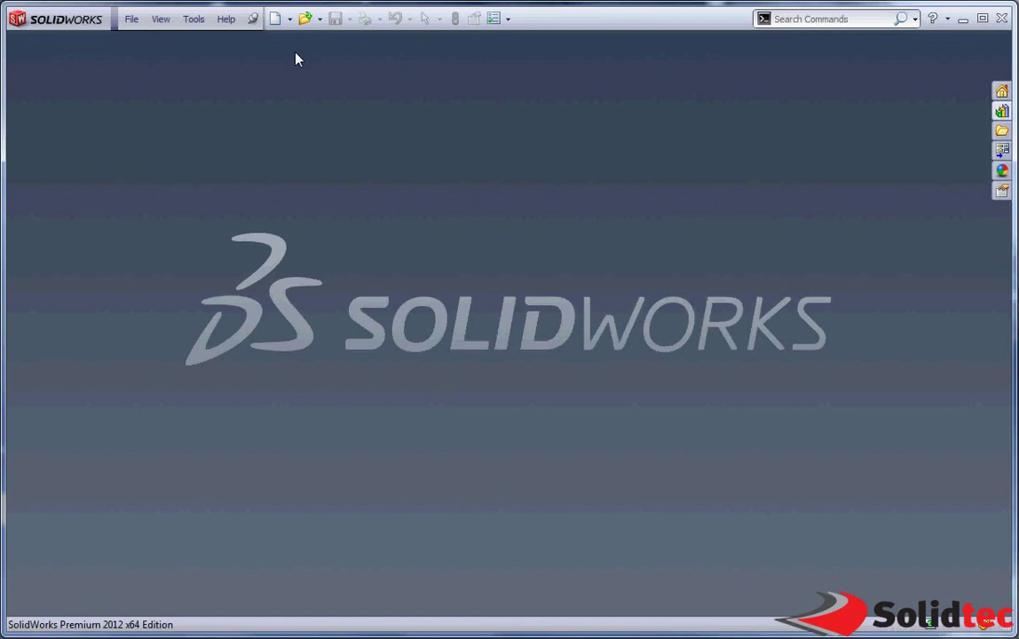
# Step: Open the assembly 01 Crusher house - SW model.SLDASM in Large Design Review mode
pyautogui.click(304, 18)
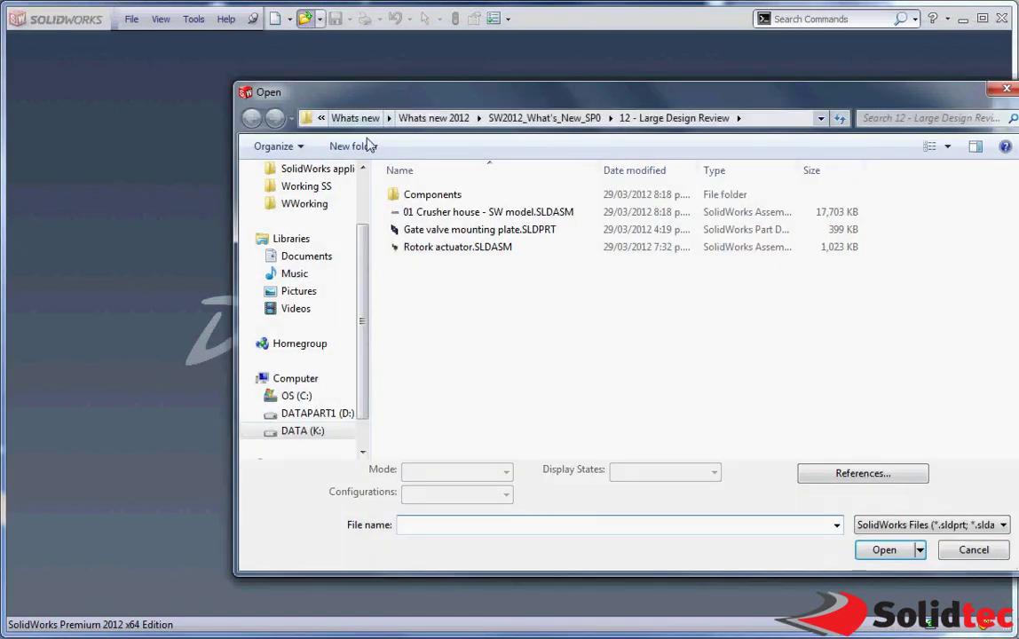
pyautogui.click(440, 213)
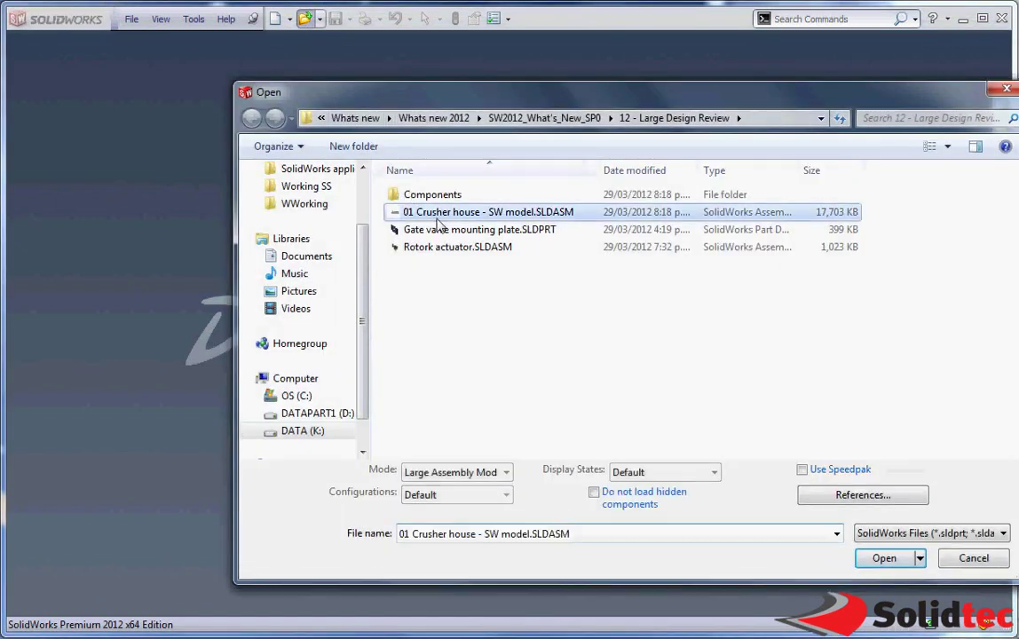
pyautogui.click(461, 474)
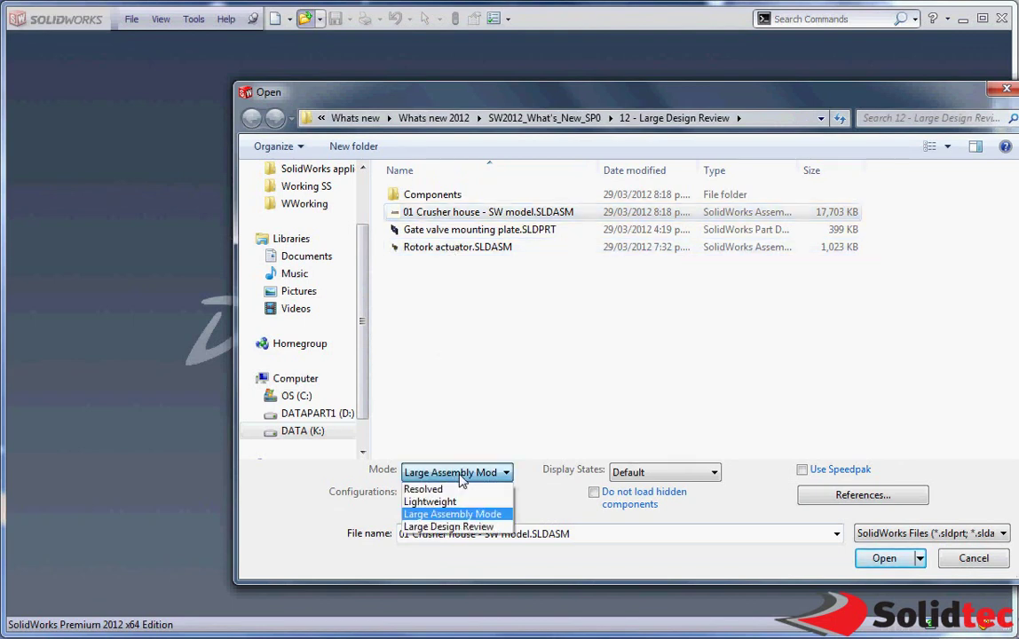
pyautogui.click(441, 528)
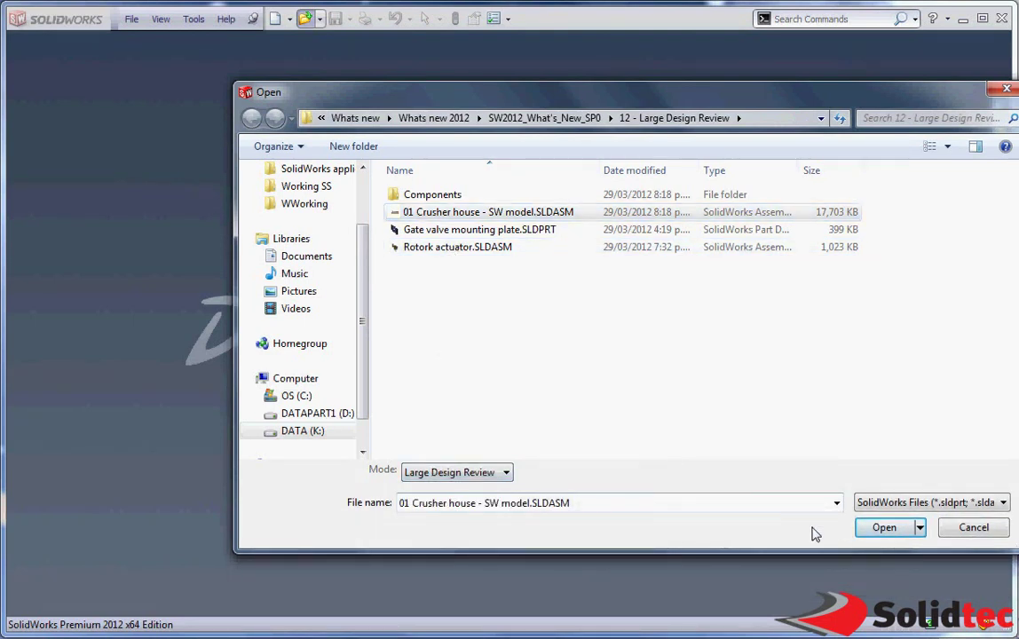
pyautogui.click(880, 528)
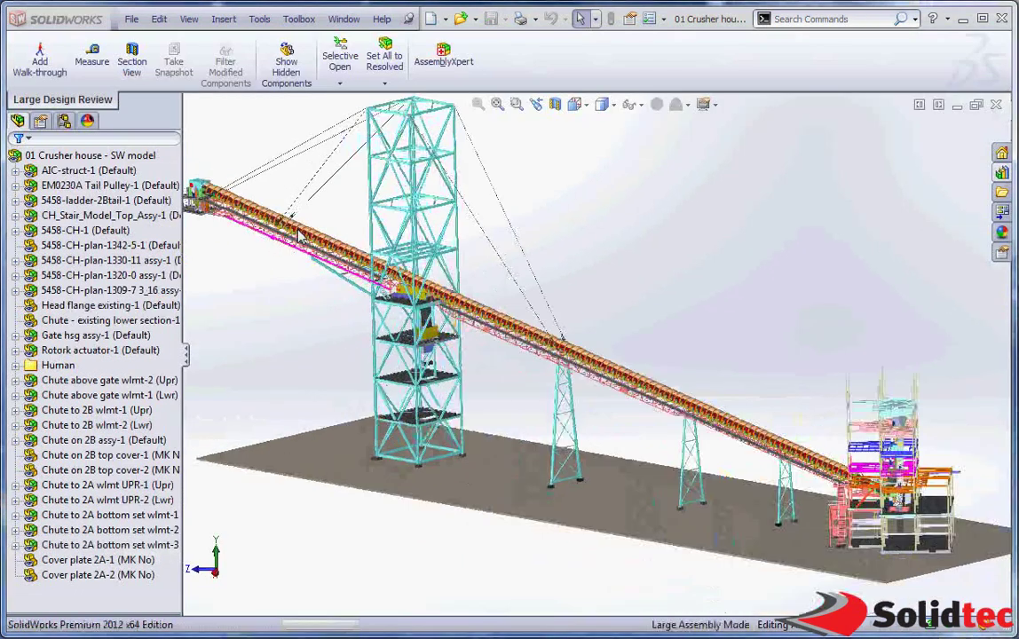
# Step: Examine the crusher house assembly from several angles, including the conveyor's head-end platform, covers and support tower
pyautogui.moveTo(299, 235); pyautogui.dragTo(253, 246, button='middle')
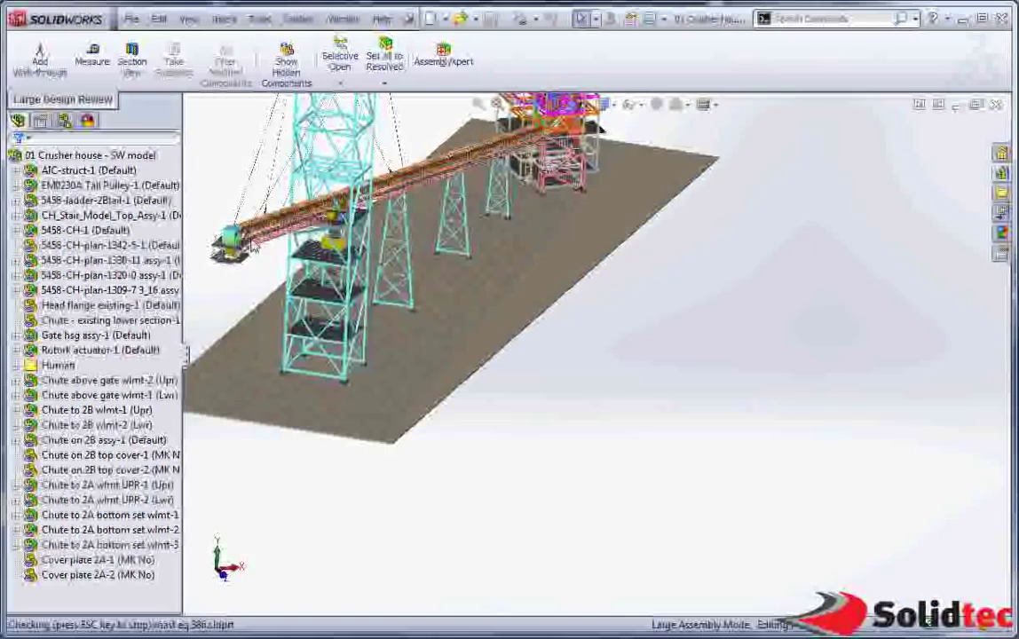
pyautogui.scroll(-10, 284, 267)
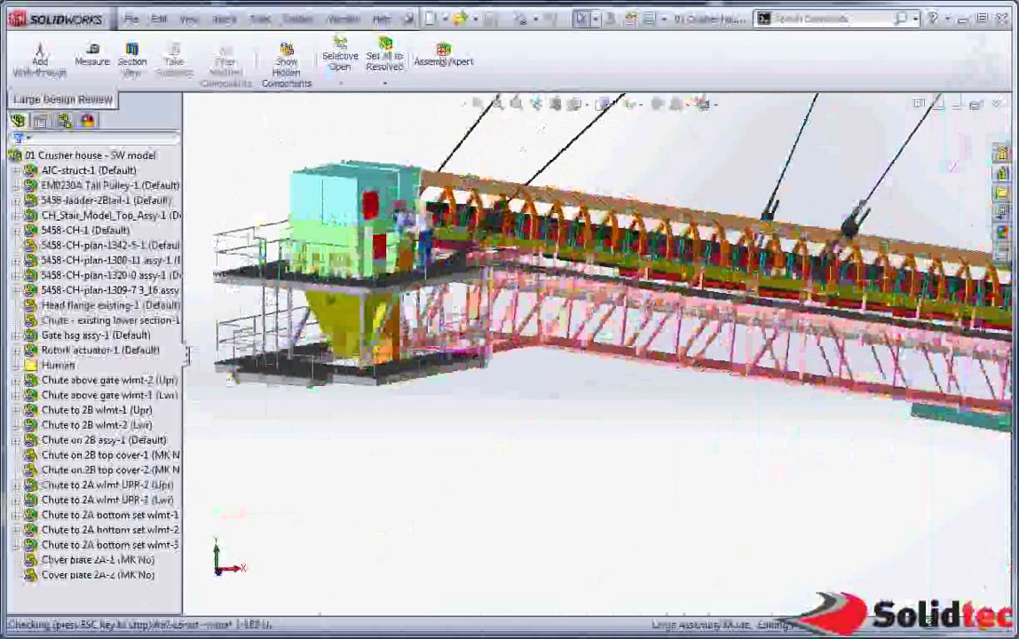
pyautogui.moveTo(532, 355); pyautogui.dragTo(491, 362, button='middle')
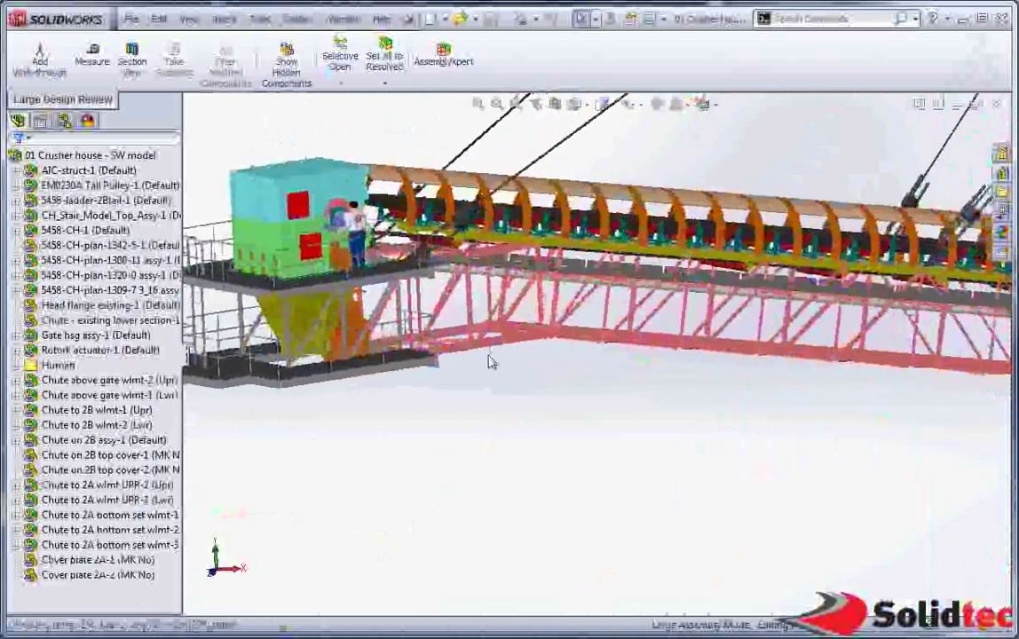
pyautogui.scroll(-6, 490, 361)
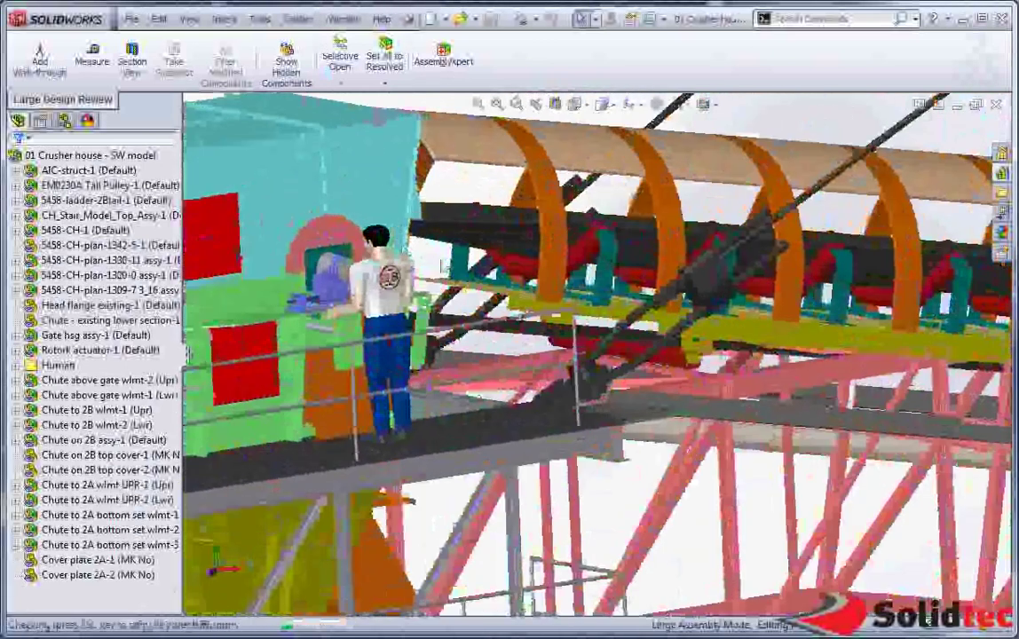
pyautogui.click(578, 166)
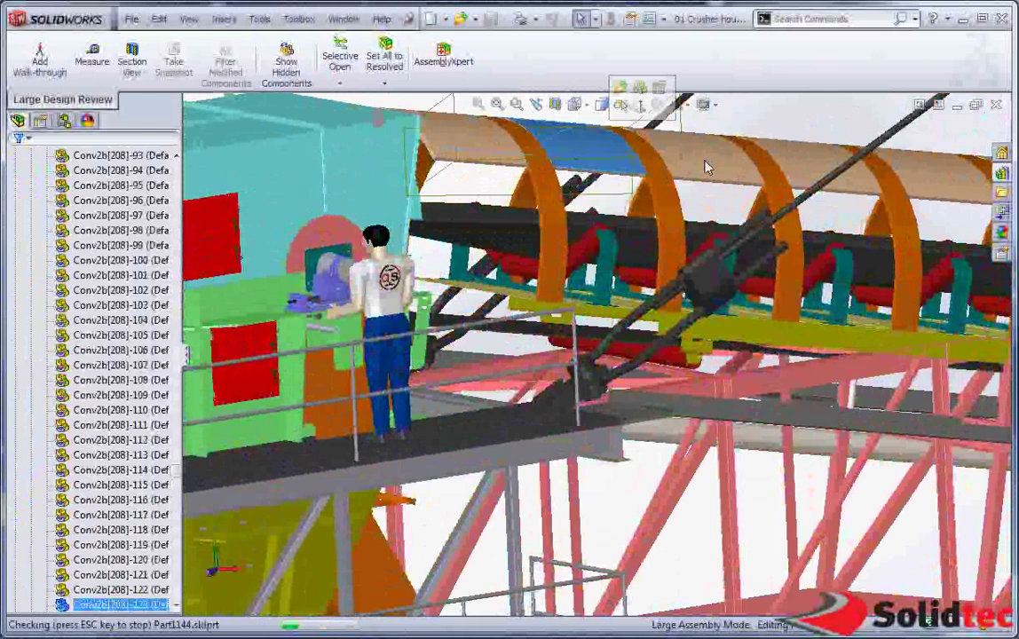
pyautogui.scroll(10, 687, 202)
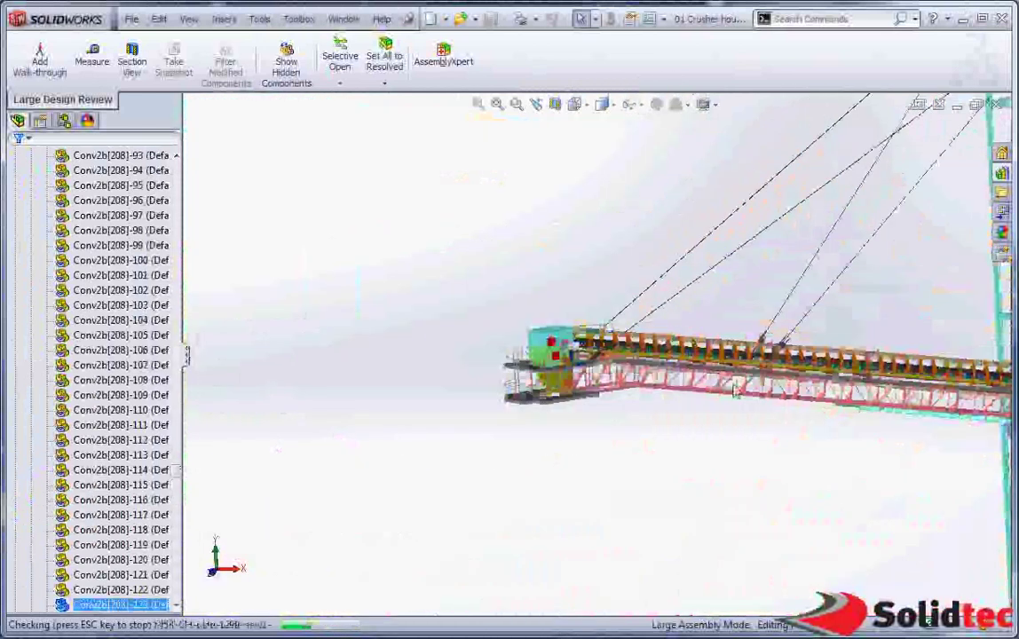
pyautogui.keyDown('ctrl'); pyautogui.moveTo(852, 483); pyautogui.dragTo(652, 403, button='middle'); pyautogui.keyUp('ctrl')
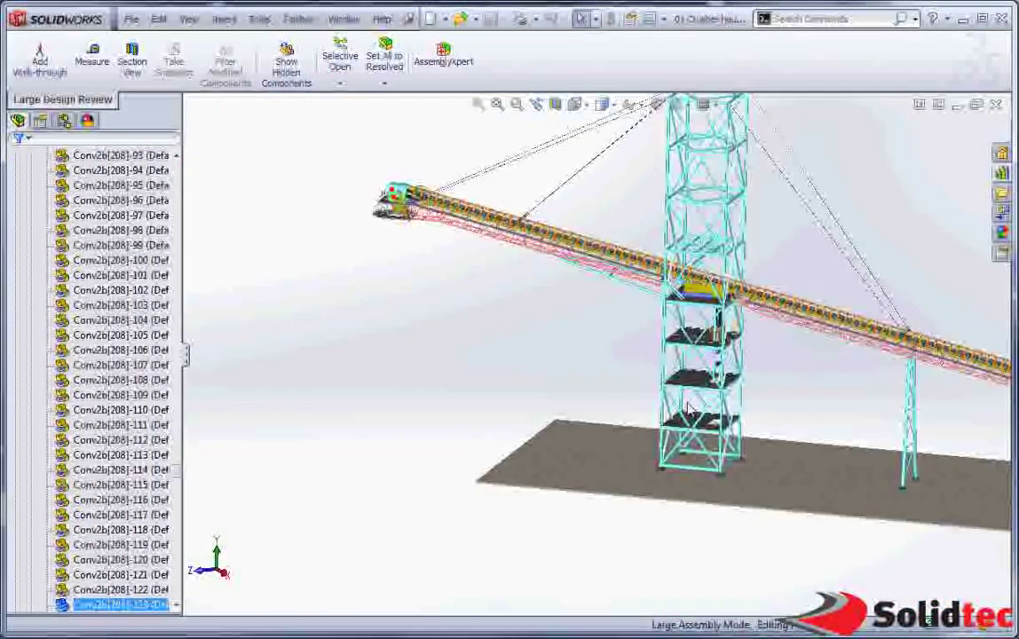
pyautogui.keyDown('ctrl'); pyautogui.moveTo(748, 430); pyautogui.dragTo(643, 428, button='middle'); pyautogui.keyUp('ctrl')
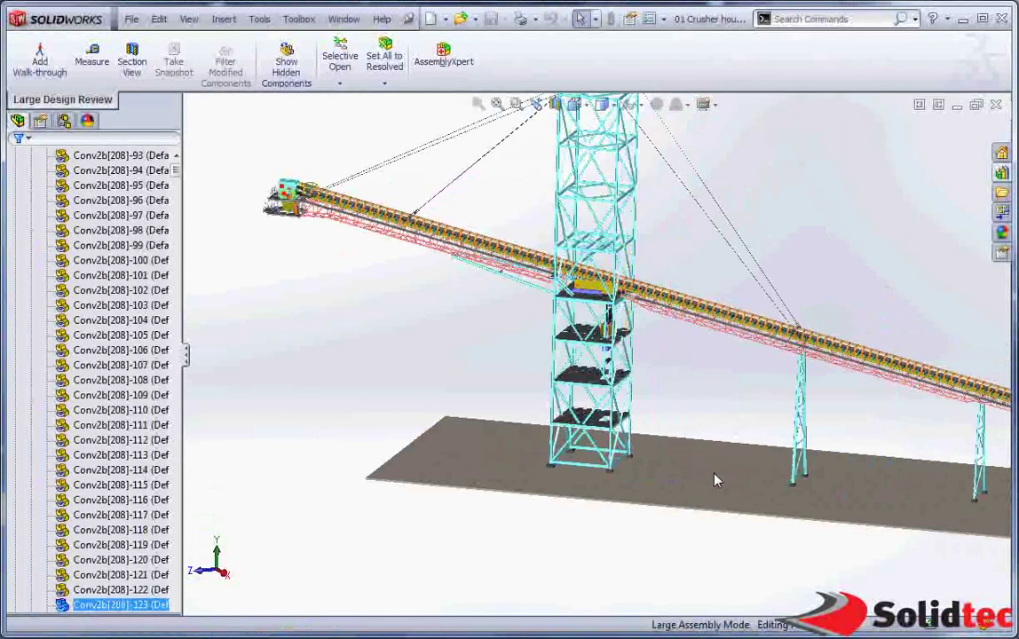
pyautogui.moveTo(692, 481); pyautogui.dragTo(680, 480, button='middle')
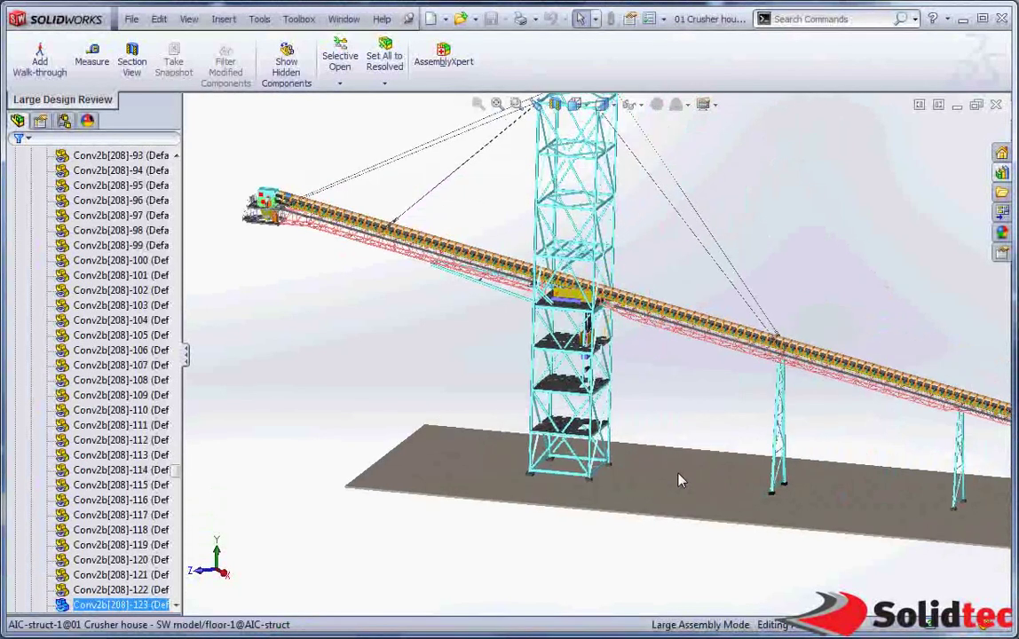
# Step: Locate the floor's parent subassembly AIC-struct-1 in the component tree and hide the whole subassembly
pyautogui.click(680, 480)
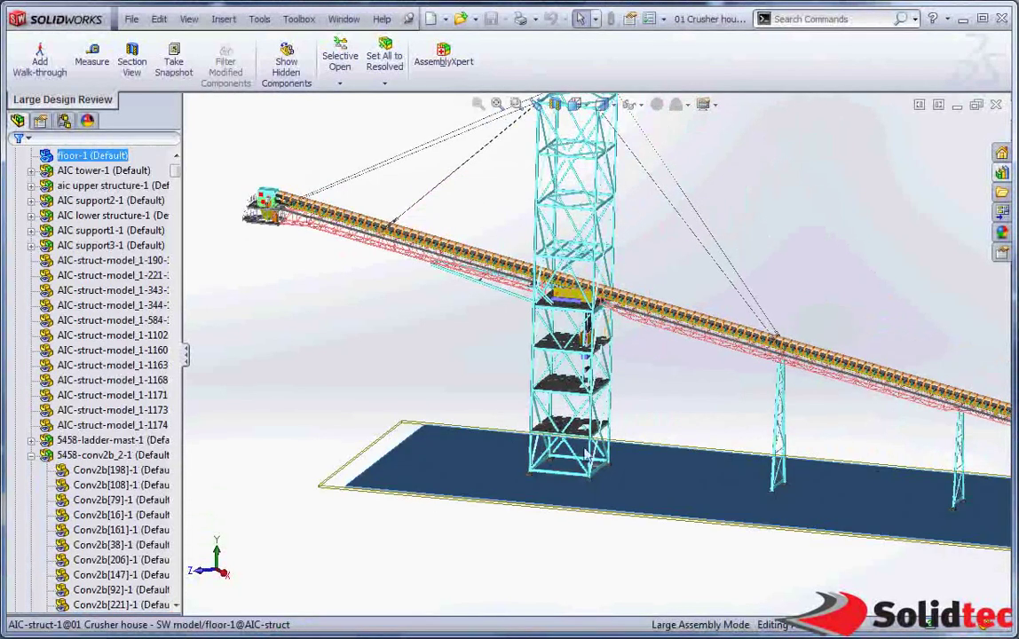
pyautogui.click(177, 158)
pyautogui.click(176, 158)
pyautogui.click(89, 170)
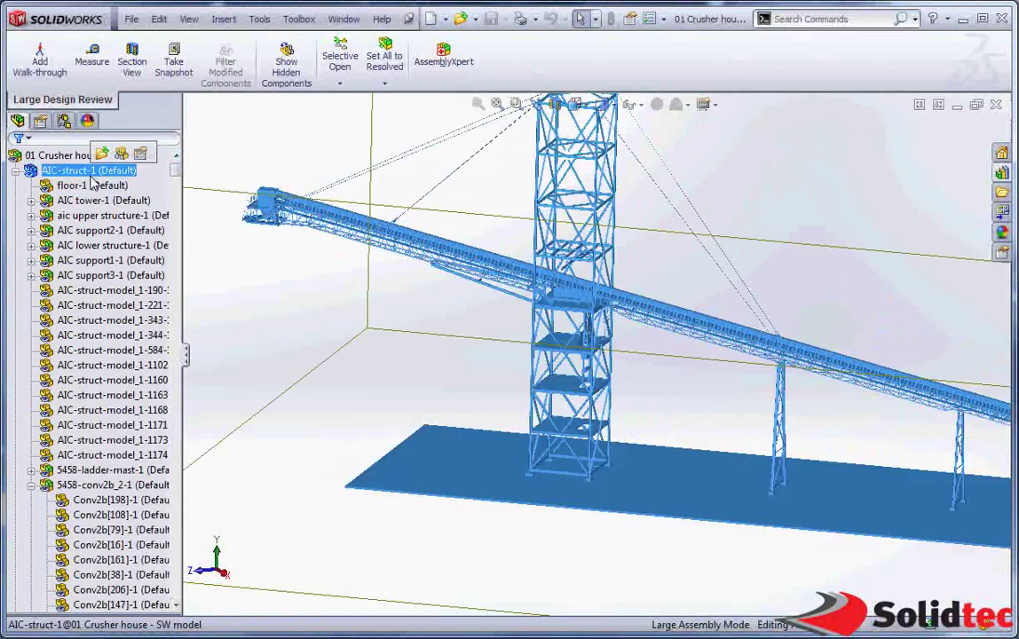
pyautogui.click(120, 154)
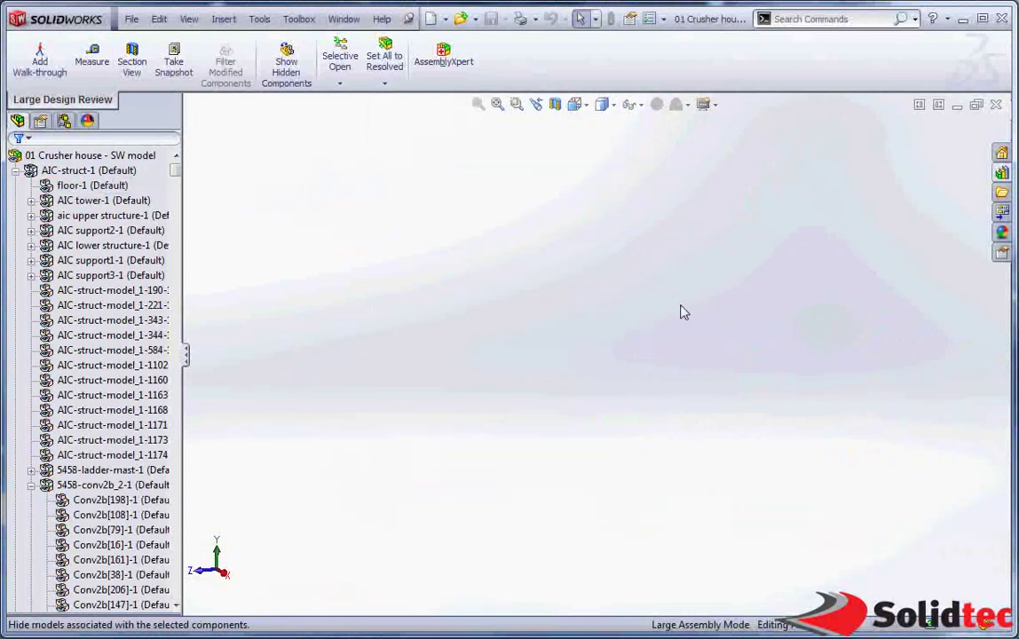
# Step: Hide all components of the crusher house's upper section, including the two top floor frames, upper columns and top chute
pyautogui.press('f')
pyautogui.scroll(-3, 813, 405)
pyautogui.scroll(-4, 798, 404)
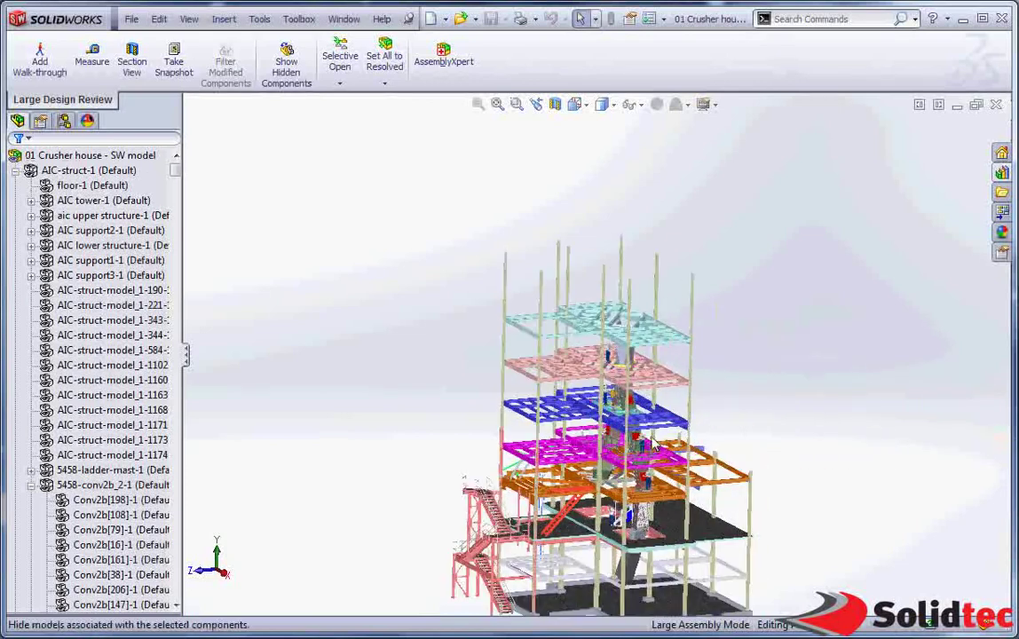
pyautogui.moveTo(643, 426); pyautogui.dragTo(618, 347, button='middle')
pyautogui.scroll(-3, 621, 356)
pyautogui.scroll(1, 618, 347)
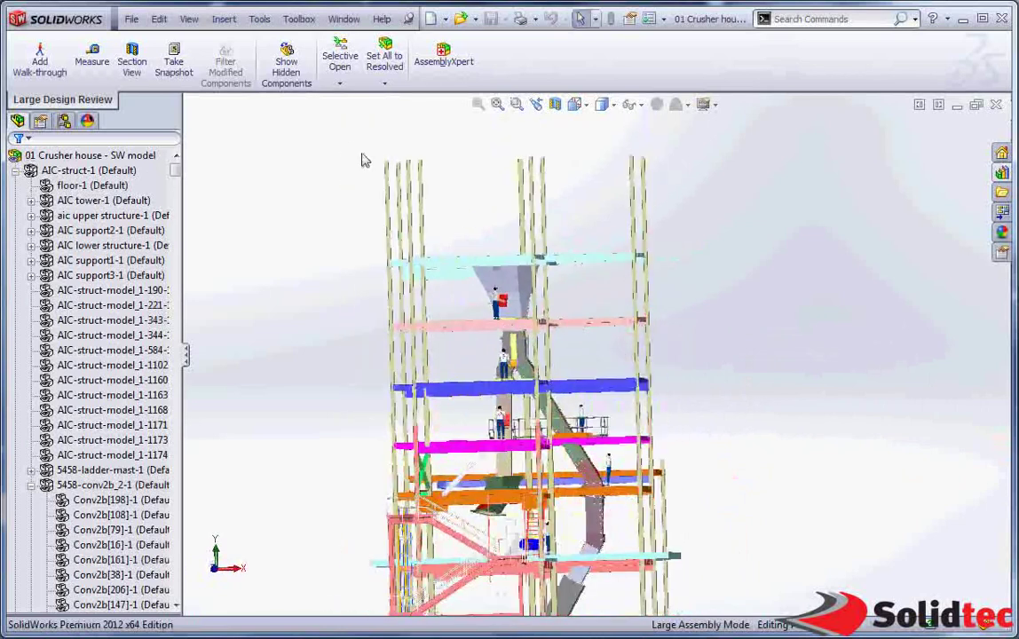
pyautogui.moveTo(352, 143); pyautogui.dragTo(719, 349)
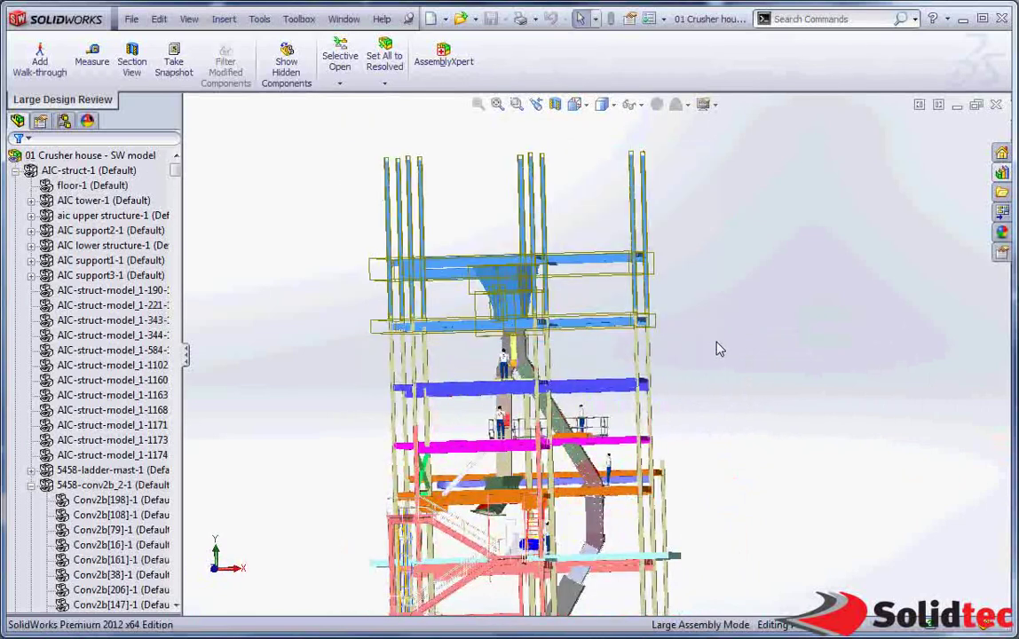
pyautogui.rightClick(723, 309)
pyautogui.click(750, 266)
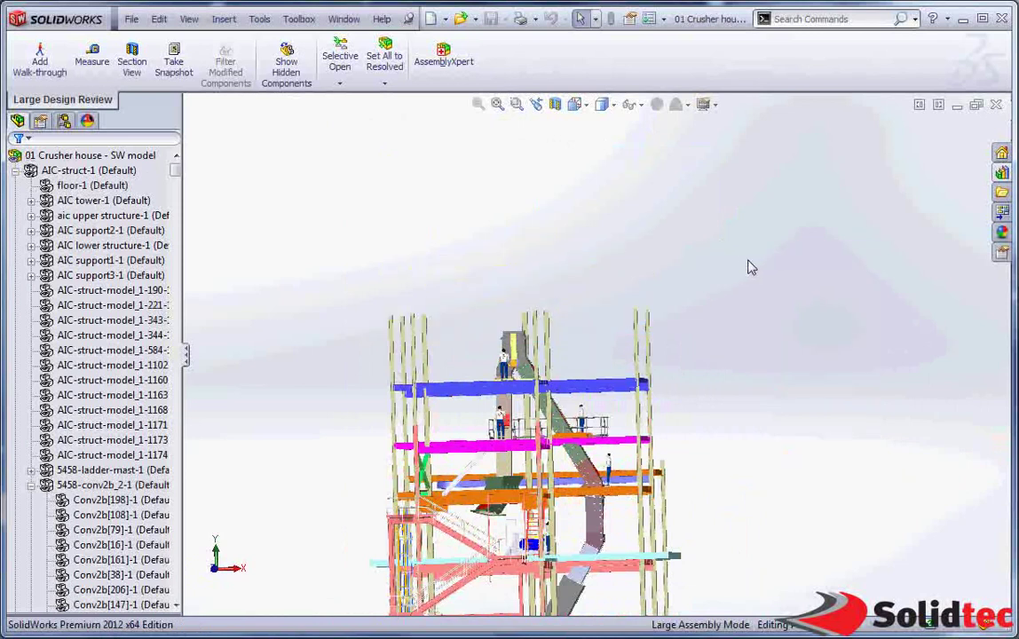
# Step: Isolate the gate housing weldment Gate hsg wlmt-3 above the blue floor
pyautogui.scroll(-10, 585, 342)
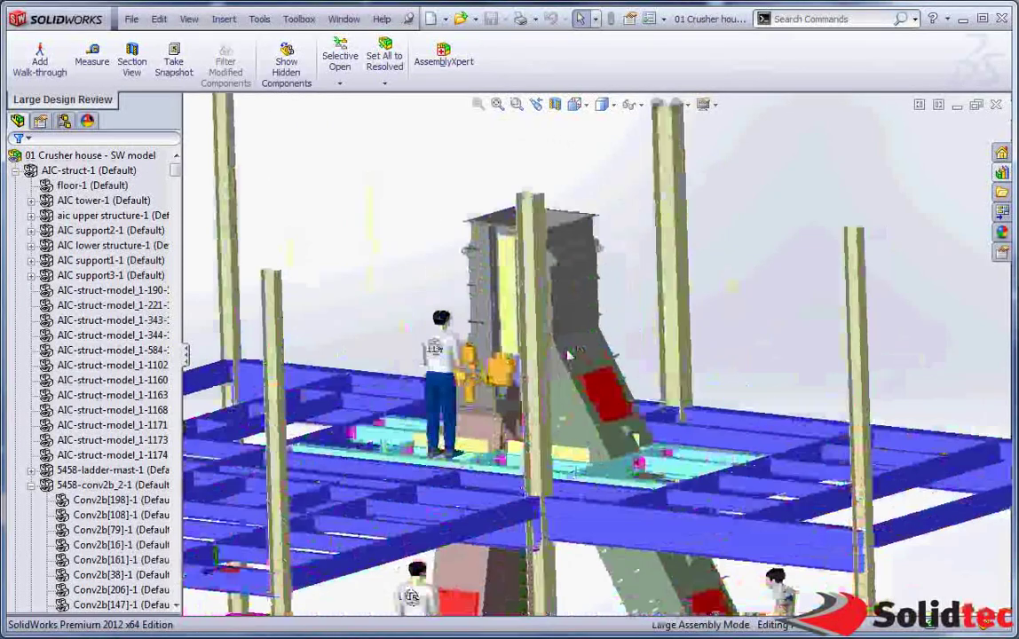
pyautogui.keyDown('ctrl'); pyautogui.moveTo(559, 365); pyautogui.dragTo(515, 332, button='middle'); pyautogui.keyUp('ctrl')
pyautogui.middleClick(497, 336)
pyautogui.scroll(1, 514, 327)
pyautogui.scroll(-5, 489, 308)
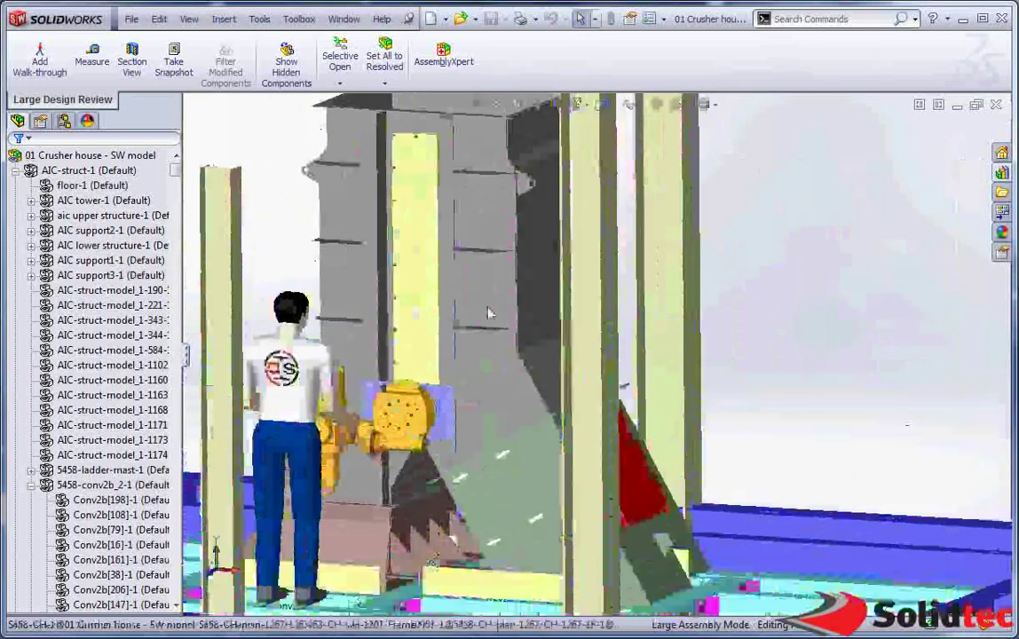
pyautogui.click(494, 296)
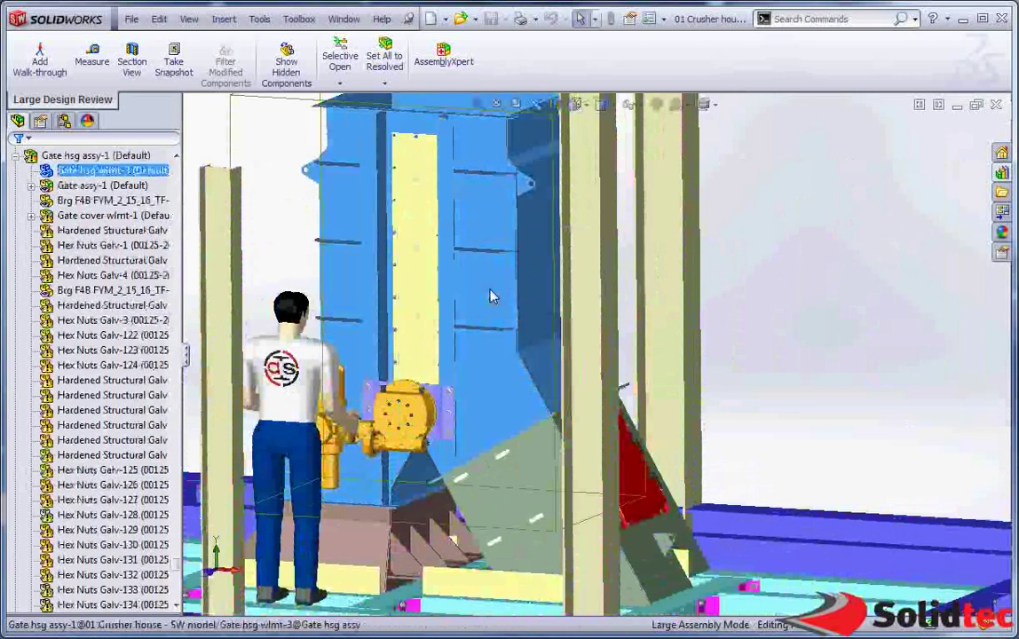
pyautogui.rightClick(491, 293)
pyautogui.click(540, 386)
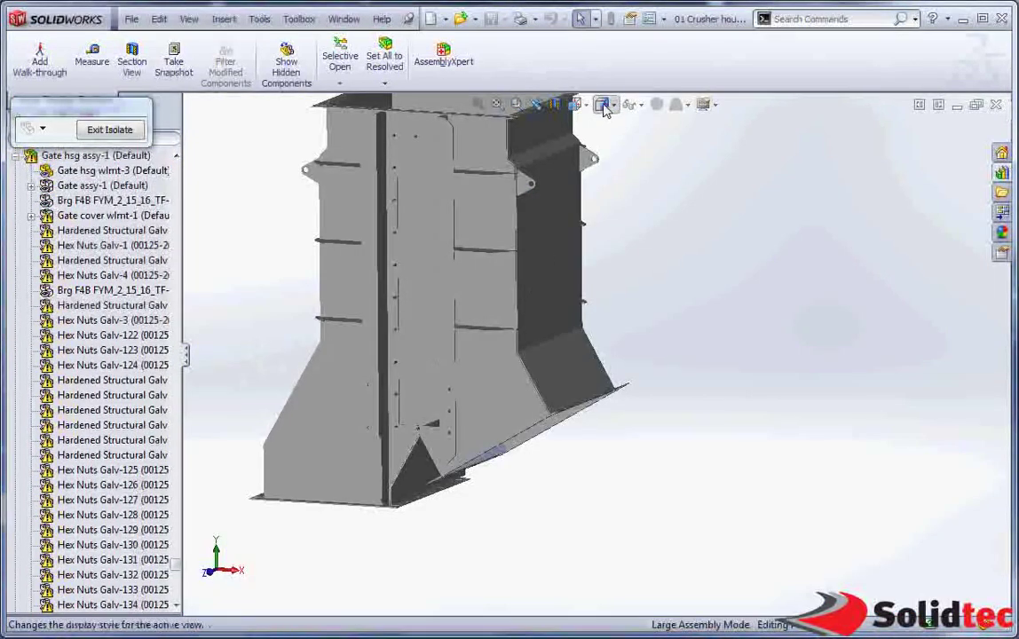
# Step: Preview the isolated gate housing as Shaded With Edges, return it to Shaded, and exit Isolate
pyautogui.click(609, 124)
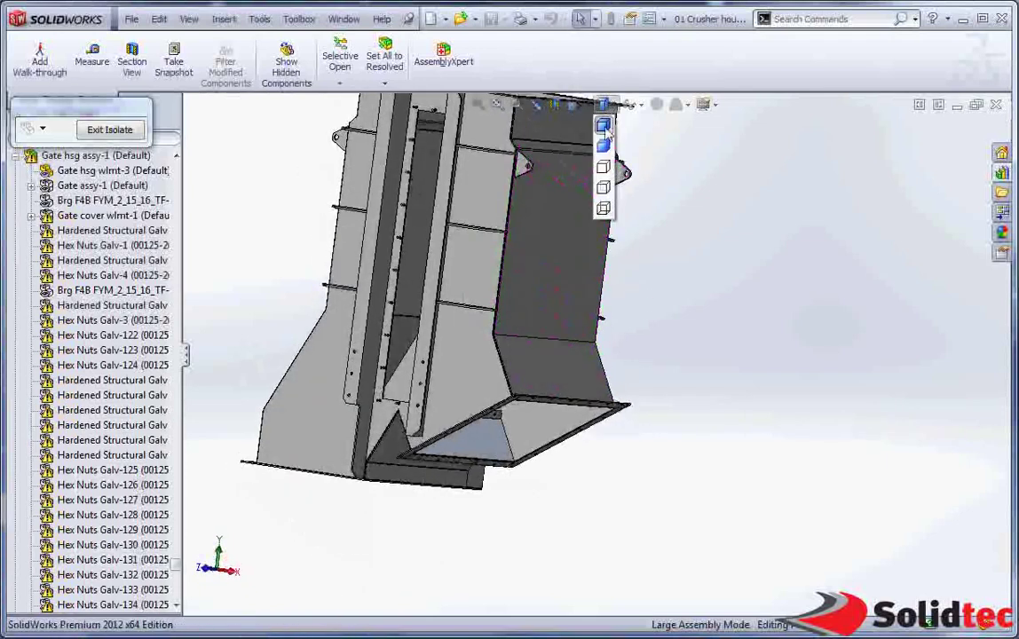
pyautogui.click(604, 145)
pyautogui.click(125, 133)
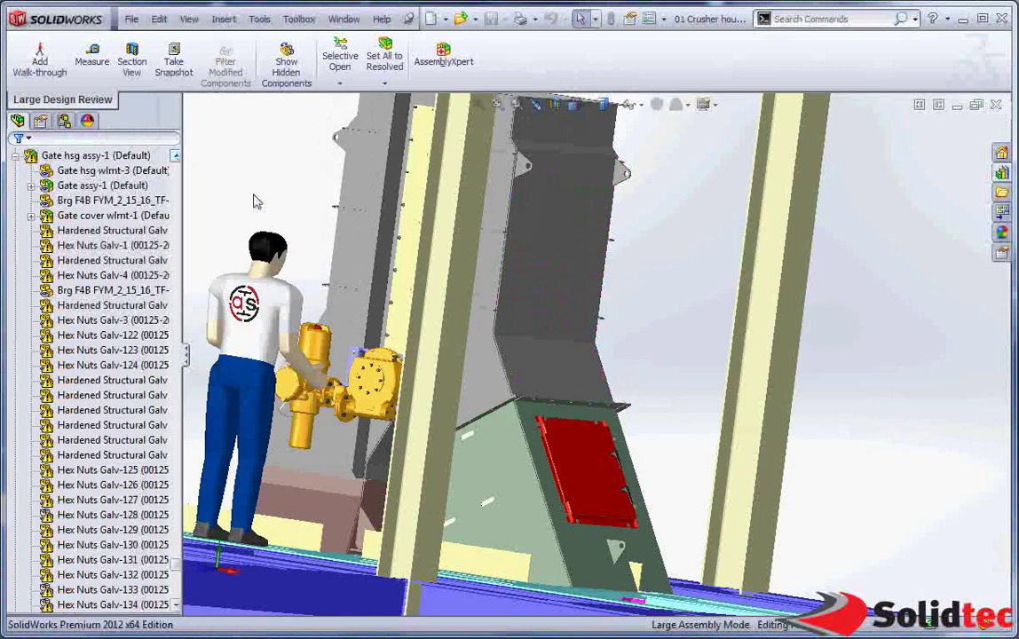
# Step: Add a walk-through to the crusher house, using a vertical column edge as its viewport direction reference
pyautogui.scroll(3, 454, 303)
pyautogui.keyDown('ctrl'); pyautogui.moveTo(535, 335); pyautogui.dragTo(522, 162, button='middle'); pyautogui.keyUp('ctrl')
pyautogui.scroll(6, 561, 344)
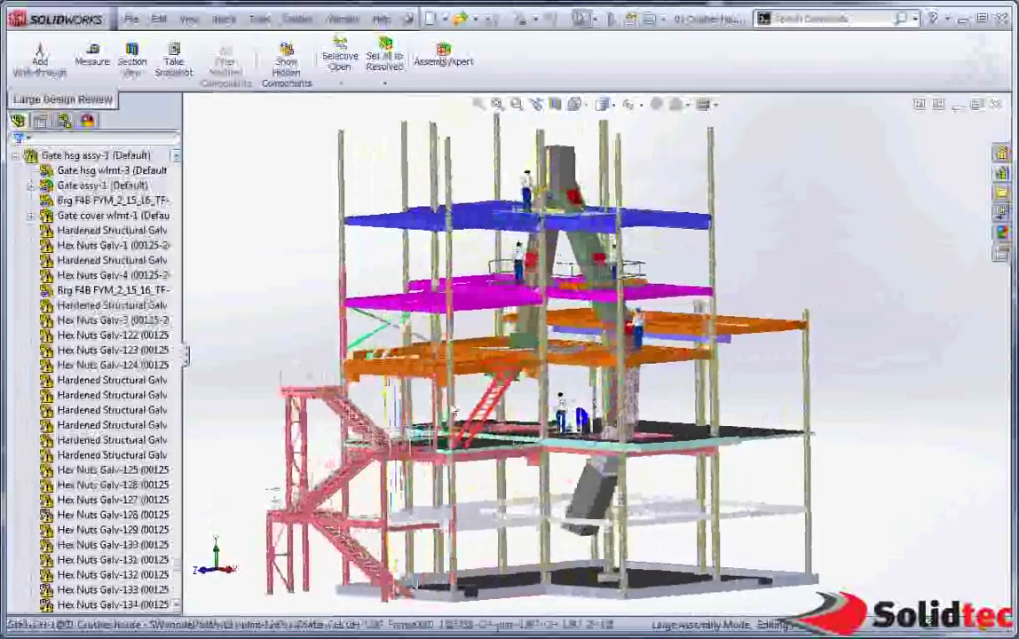
pyautogui.click(88, 122)
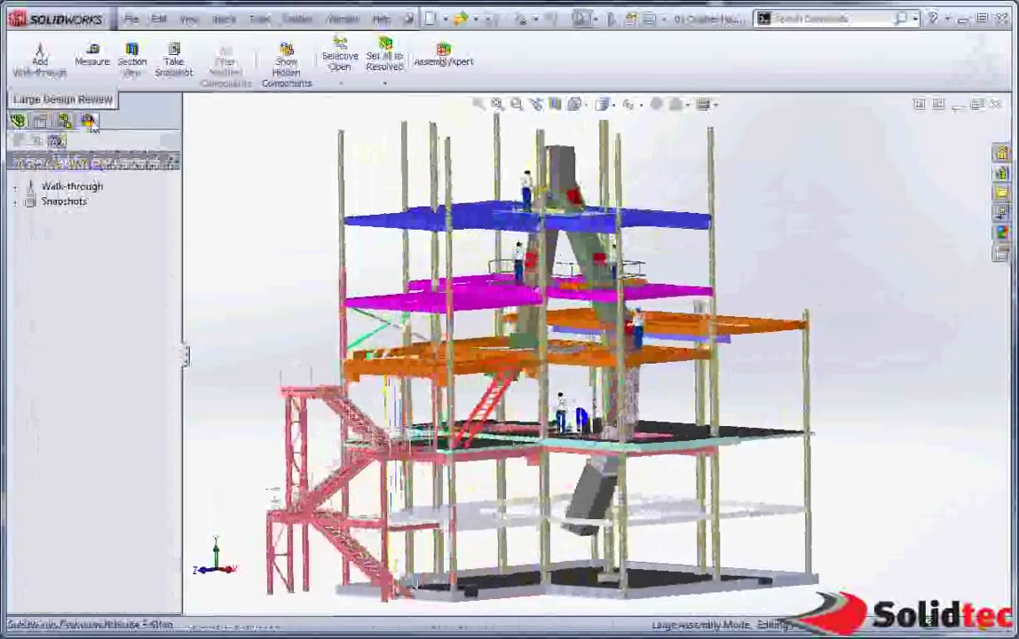
pyautogui.rightClick(73, 188)
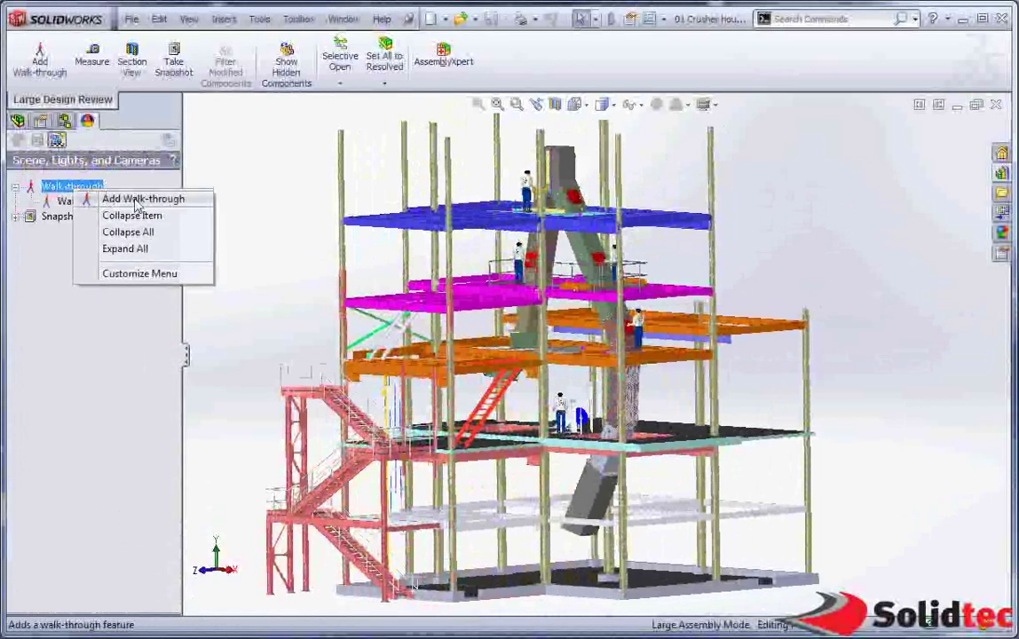
pyautogui.click(136, 201)
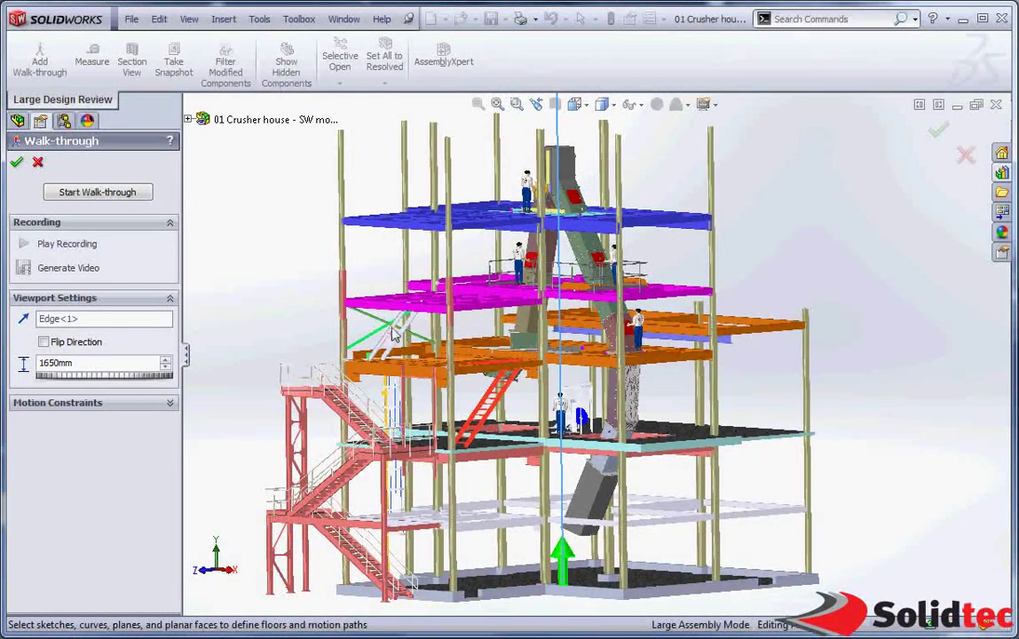
# Step: Start the walk-through, bring the viewpoint close to the crusher house structure, and reduce the motion speed to 2
pyautogui.click(113, 196)
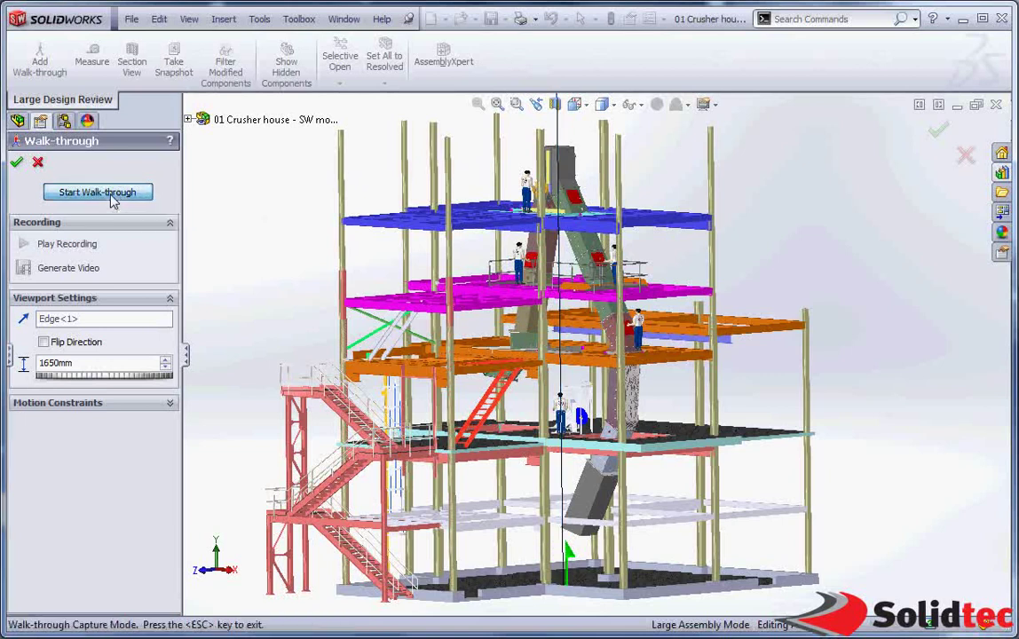
pyautogui.scroll(2, 539, 382)
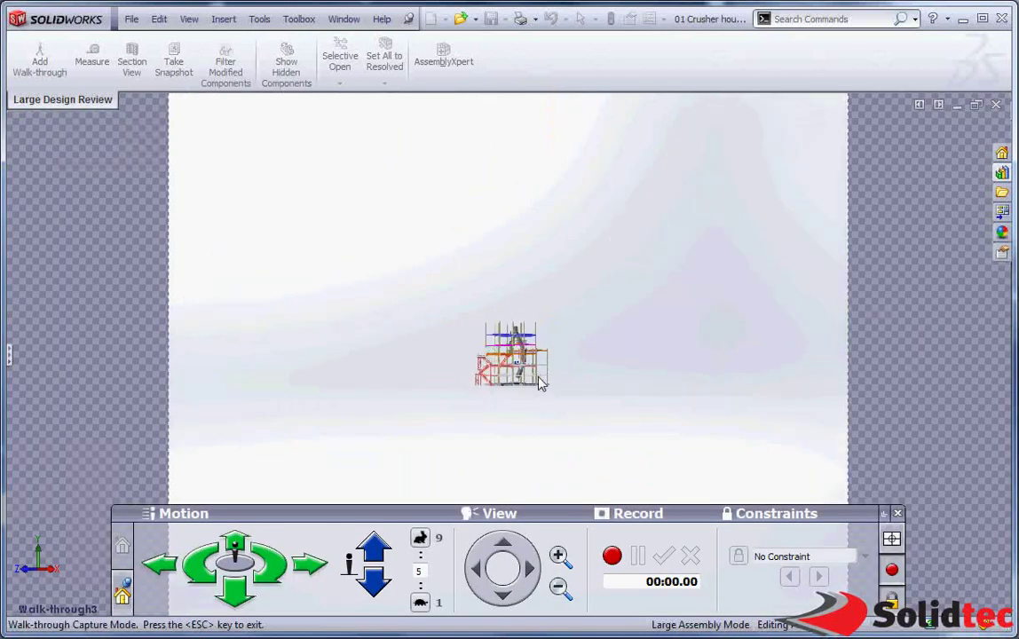
pyautogui.scroll(-9, 520, 362)
pyautogui.scroll(-4, 517, 360)
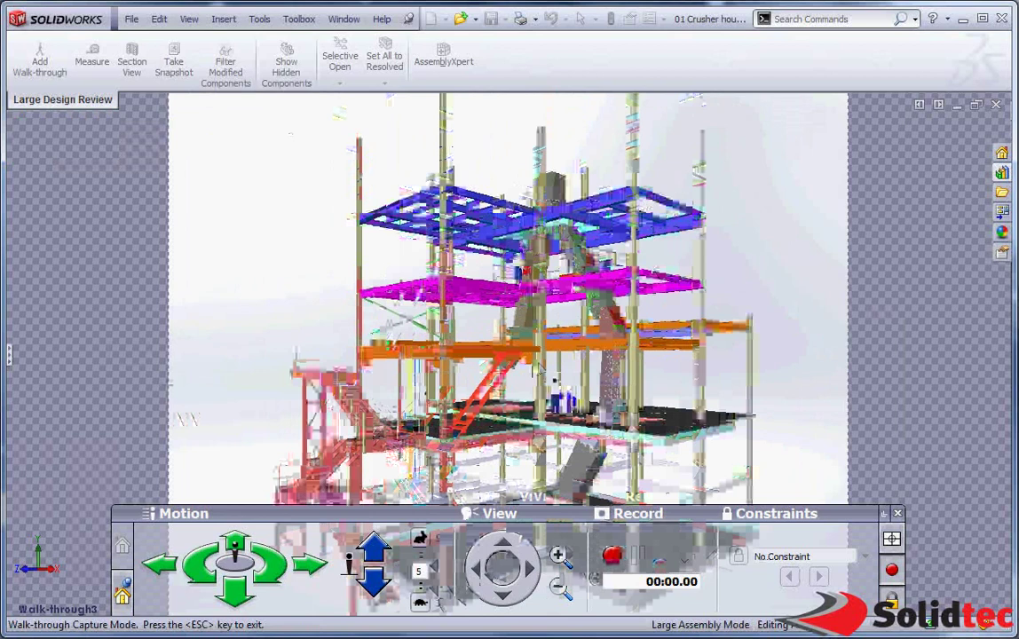
pyautogui.click(421, 604)
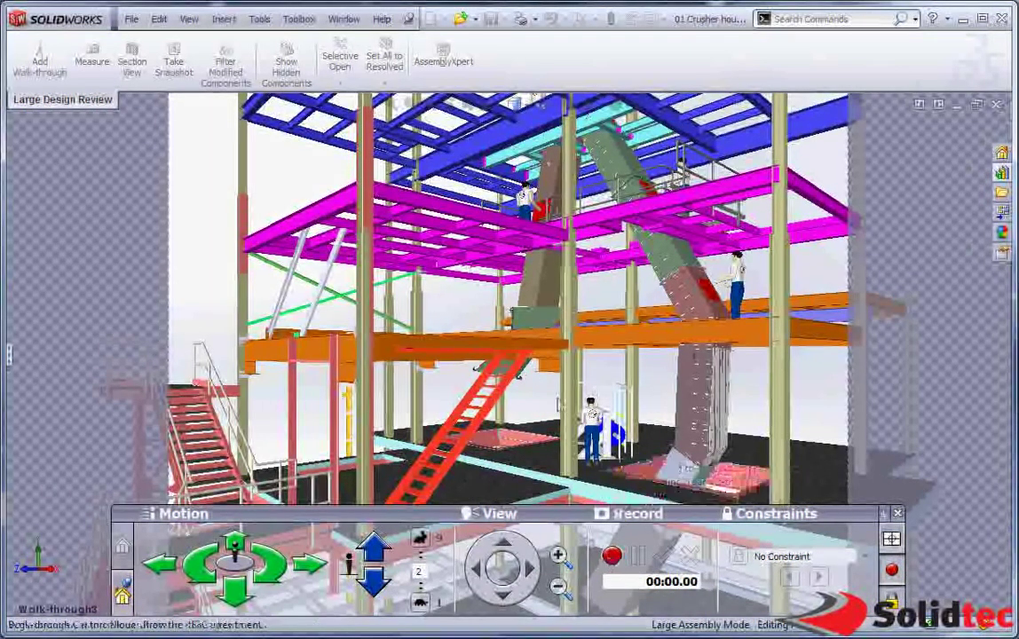
# Step: Record a walk-through moving forward into the crusher house beneath the orange beams to the black floor, and accept the recording
pyautogui.scroll(-5, 552, 355)
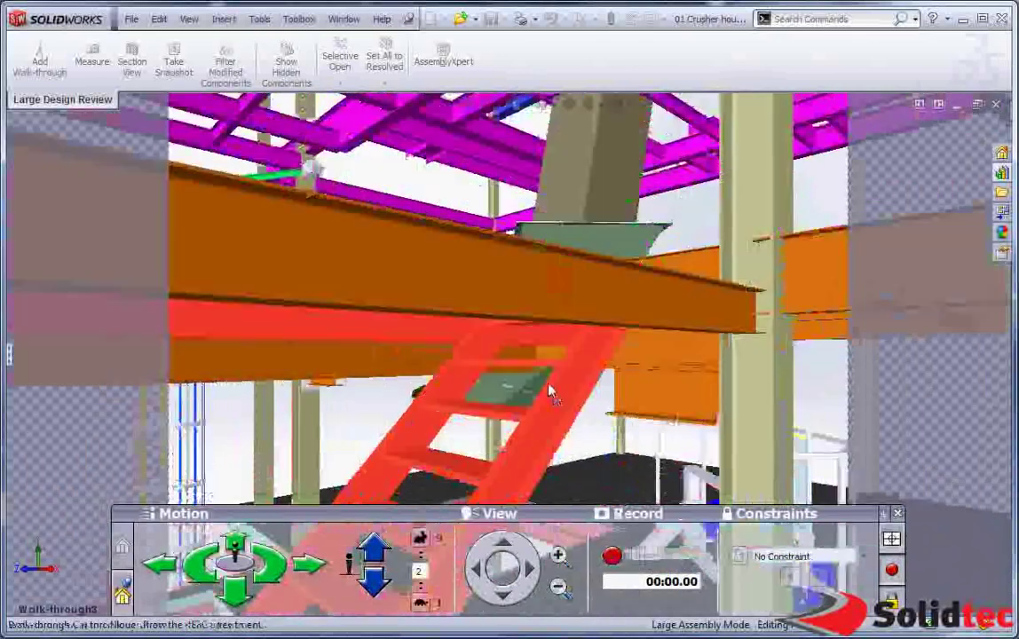
pyautogui.scroll(5, 552, 346)
pyautogui.moveTo(552, 346); pyautogui.dragTo(707, 168, button='middle')
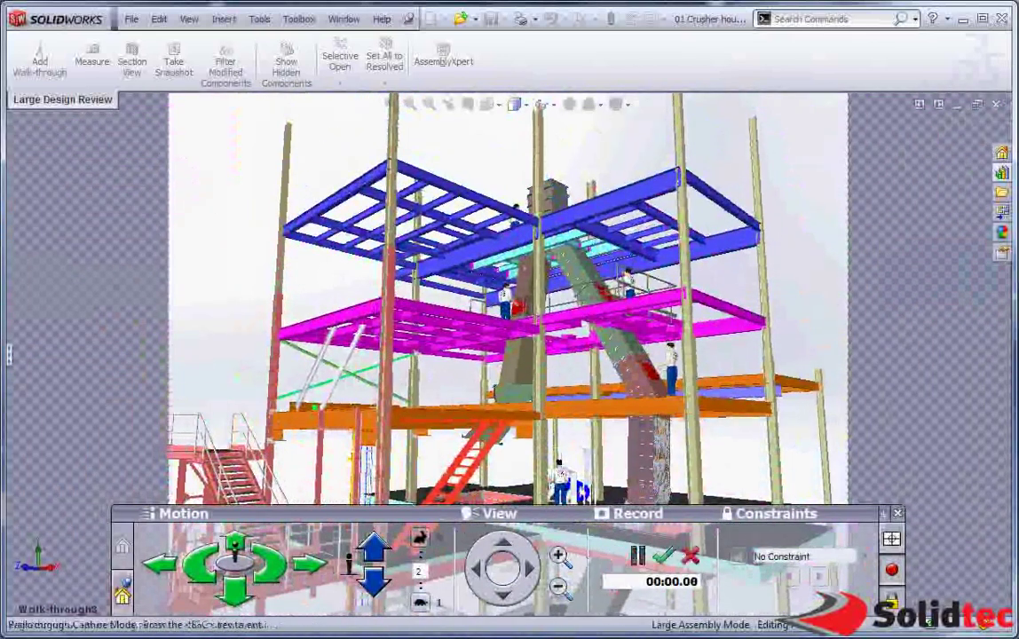
pyautogui.press('Up')
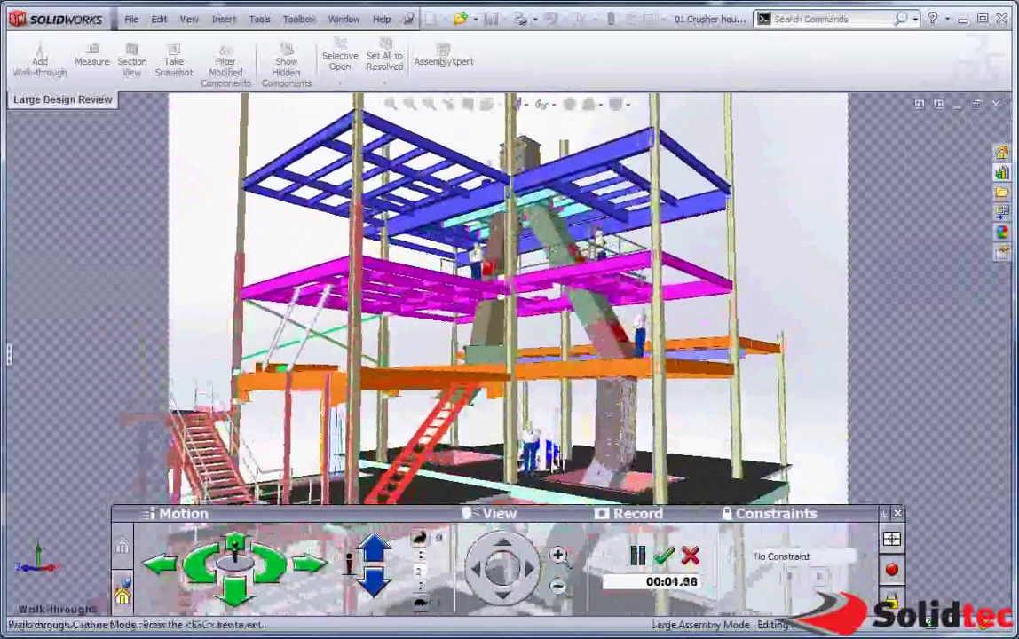
pyautogui.press('Up')
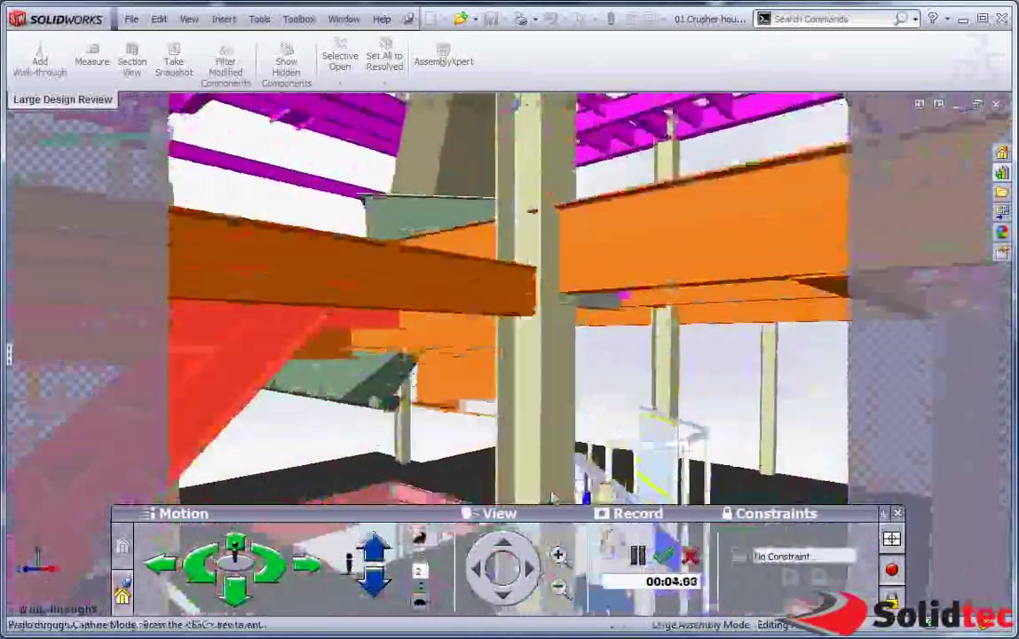
pyautogui.scroll(-5, 572, 487)
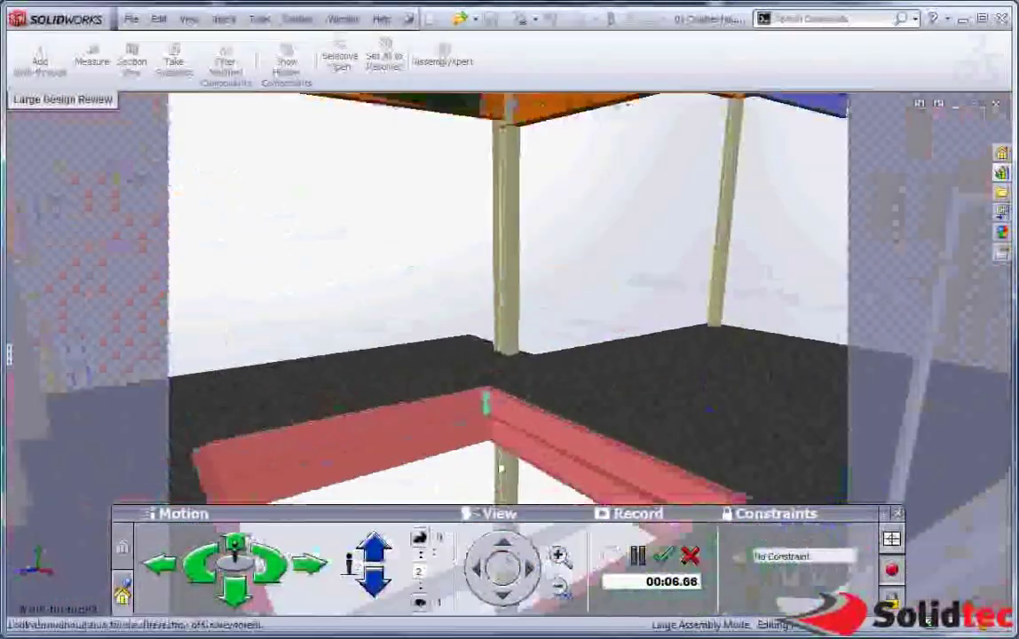
pyautogui.moveTo(504, 456); pyautogui.dragTo(493, 290)
pyautogui.click(662, 559)
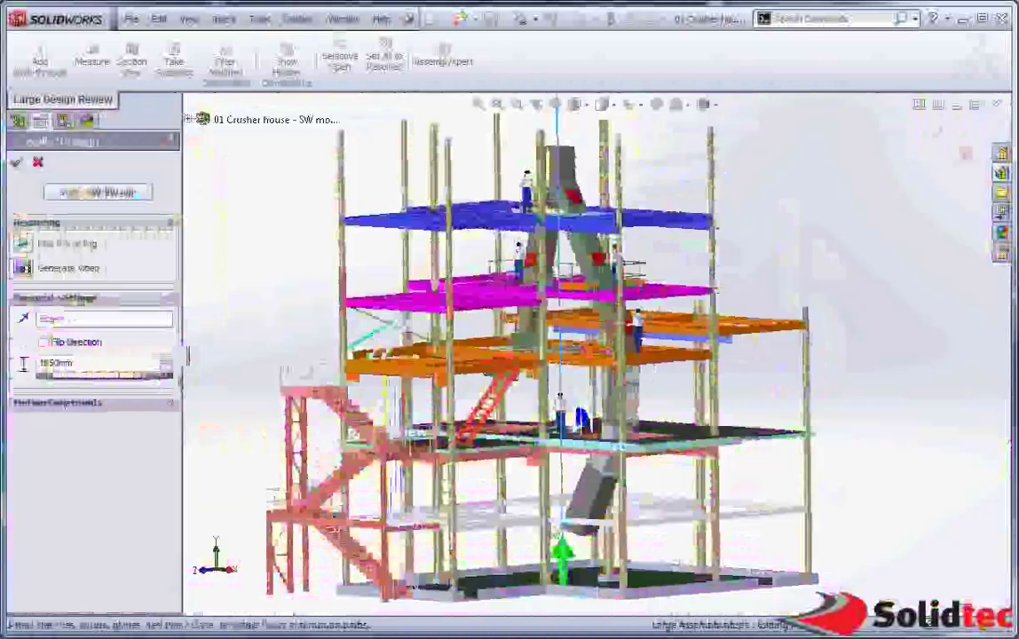
# Step: Play back the new walk-through recording and cancel the walk-through without keeping it
pyautogui.click(26, 246)
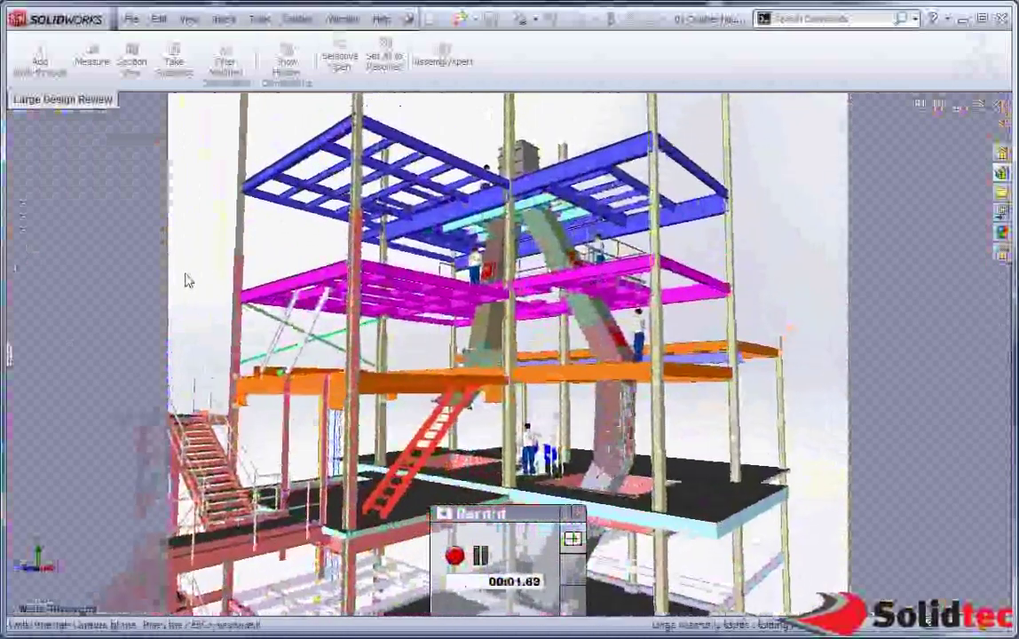
pyautogui.moveTo(187, 281); pyautogui.dragTo(187, 281)
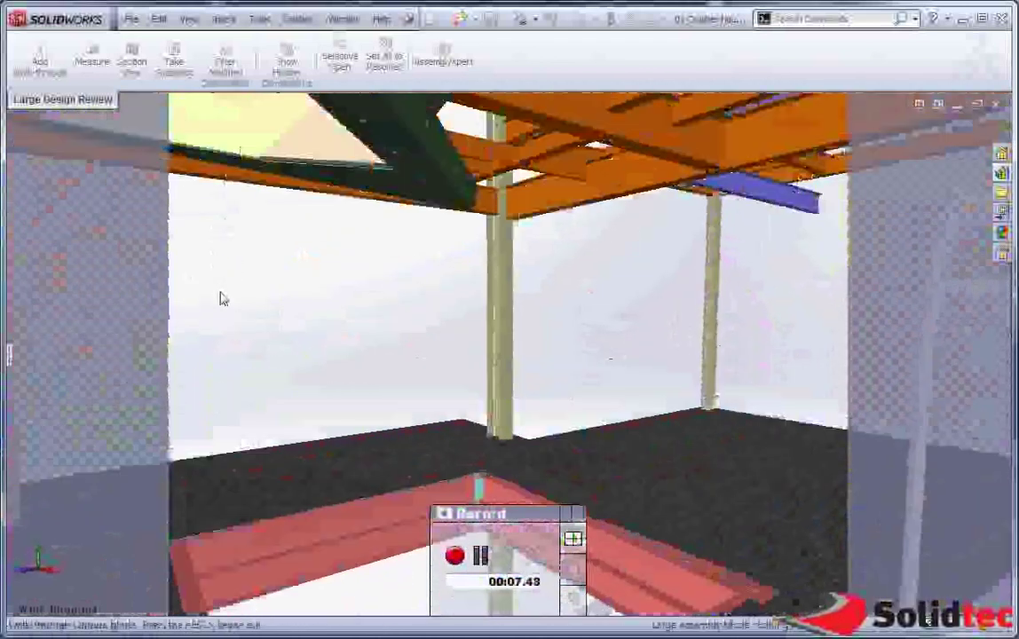
pyautogui.moveTo(221, 298); pyautogui.dragTo(221, 298)
pyautogui.press('Left')
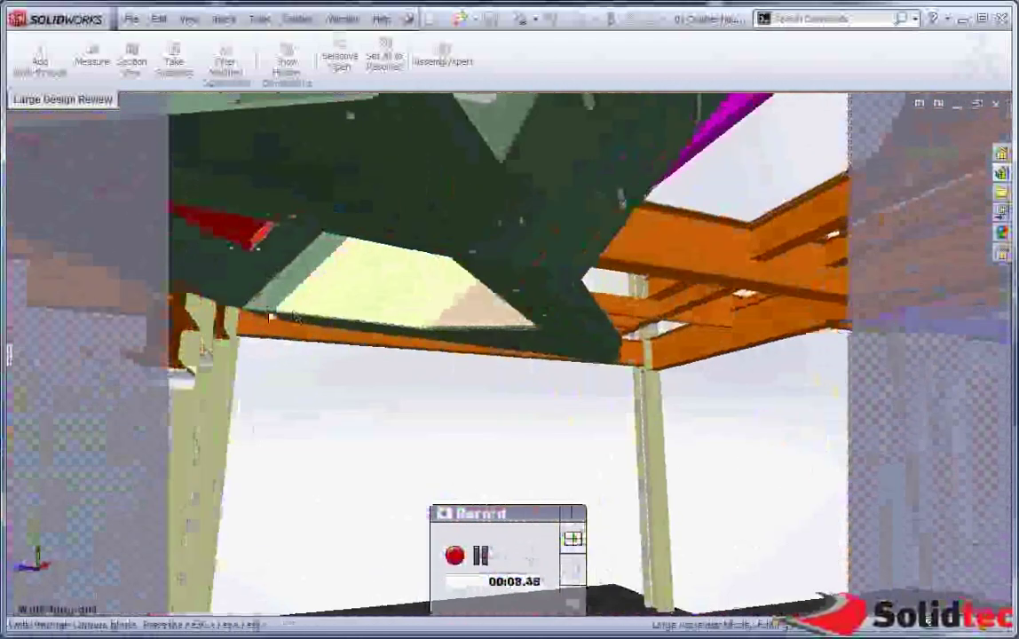
pyautogui.press('Down')
pyautogui.press('Right')
pyautogui.press('Right')
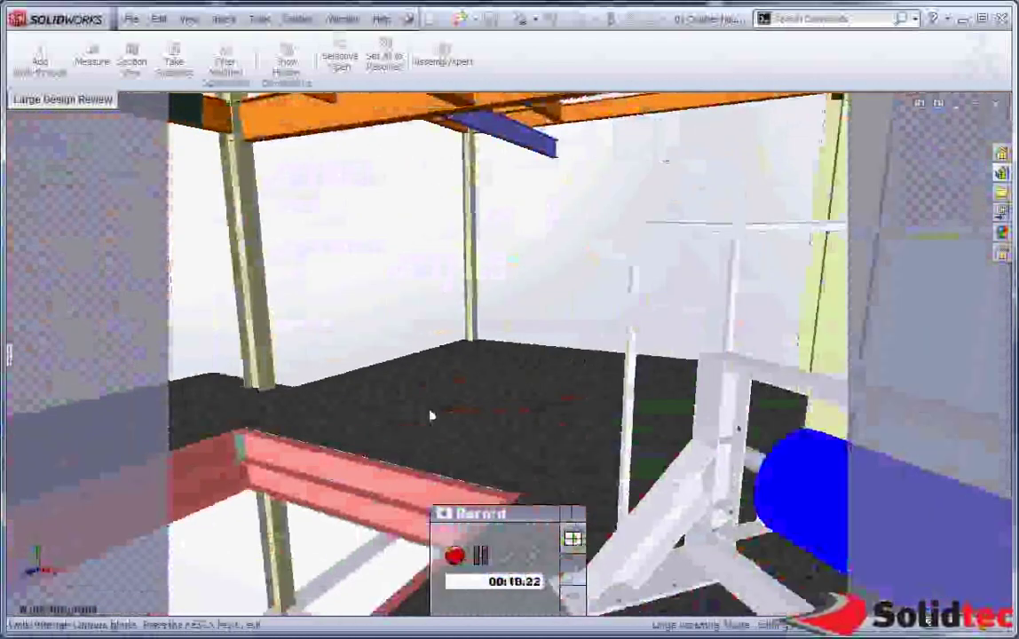
pyautogui.press('Right')
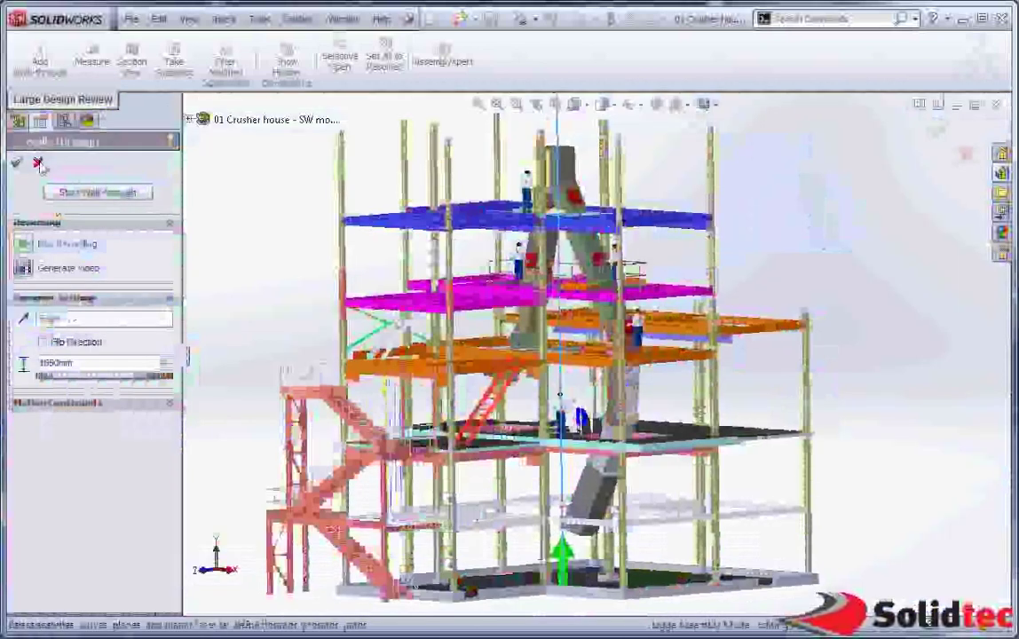
pyautogui.click(38, 163)
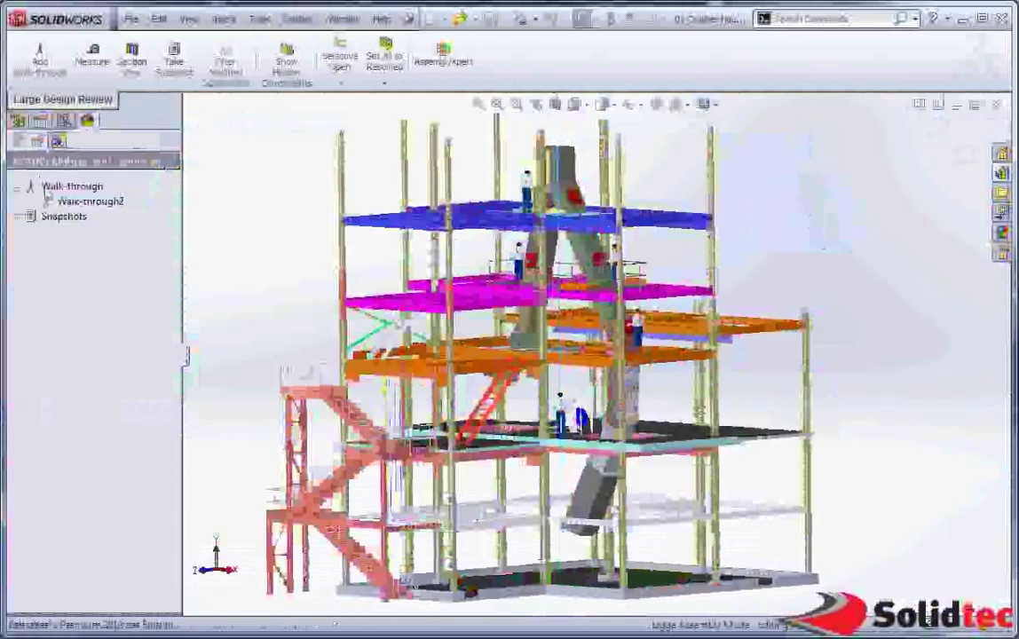
# Step: Open the existing Walk-through2 for editing and play back its recording through the crusher house
pyautogui.click(62, 203)
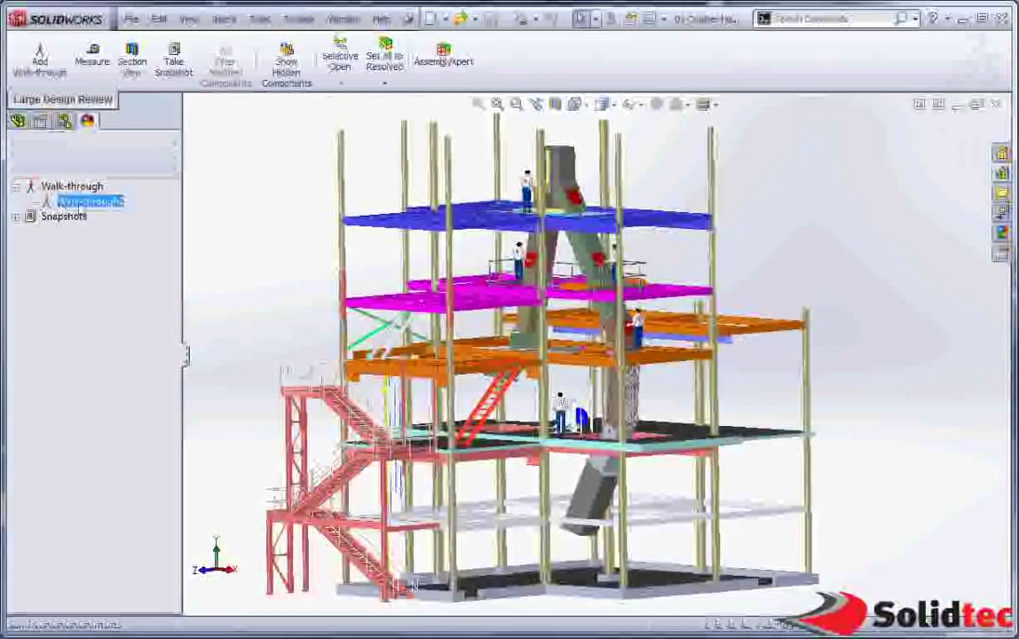
pyautogui.rightClick(68, 203)
pyautogui.rightClick(67, 203)
pyautogui.rightClick(68, 205)
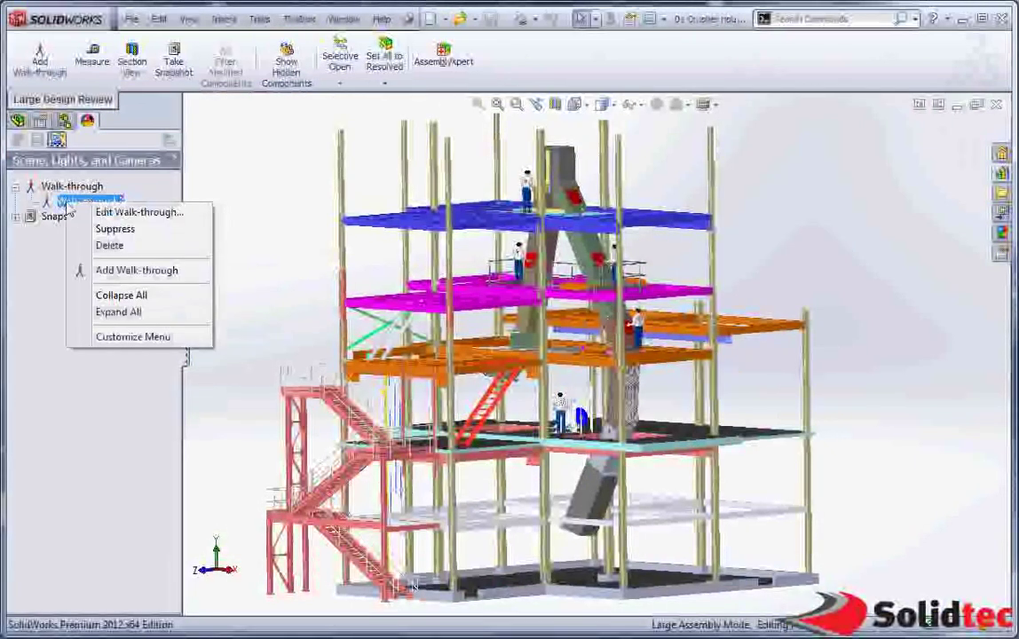
pyautogui.doubleClick(59, 202)
pyautogui.click(97, 193)
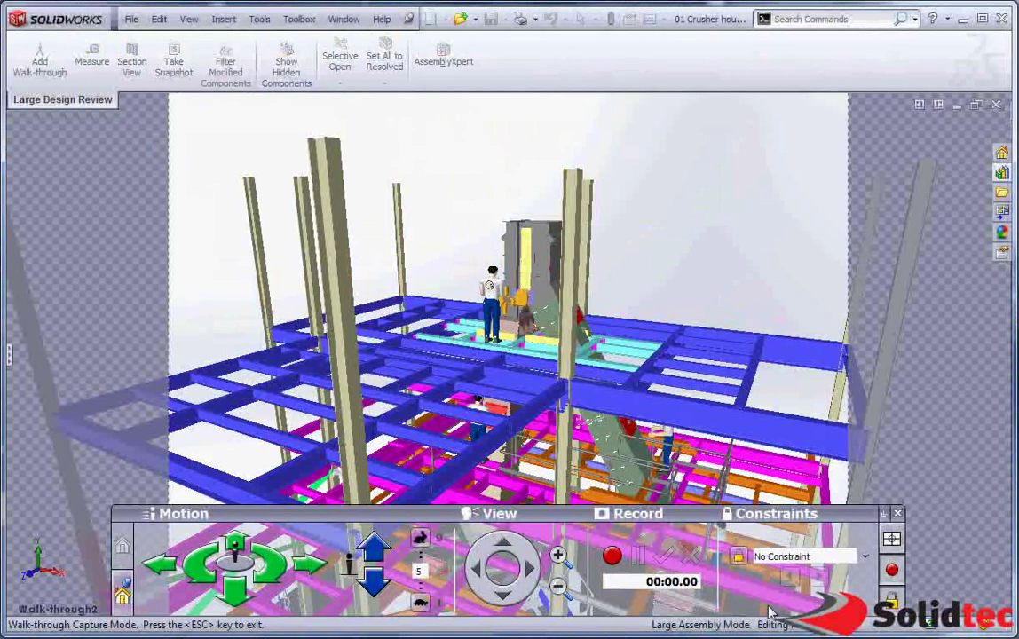
pyautogui.click(898, 513)
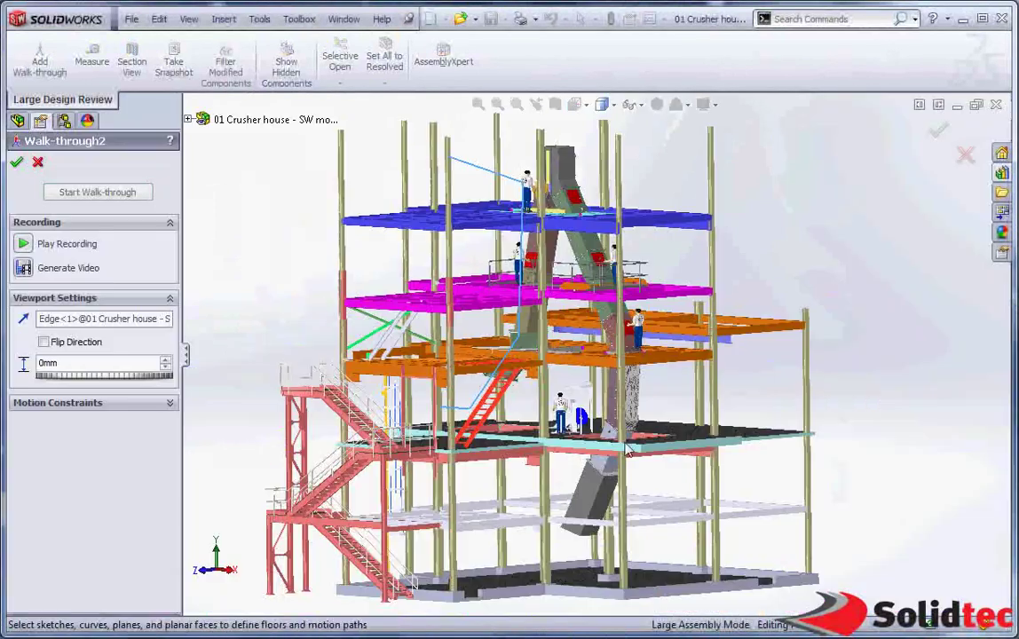
pyautogui.click(27, 248)
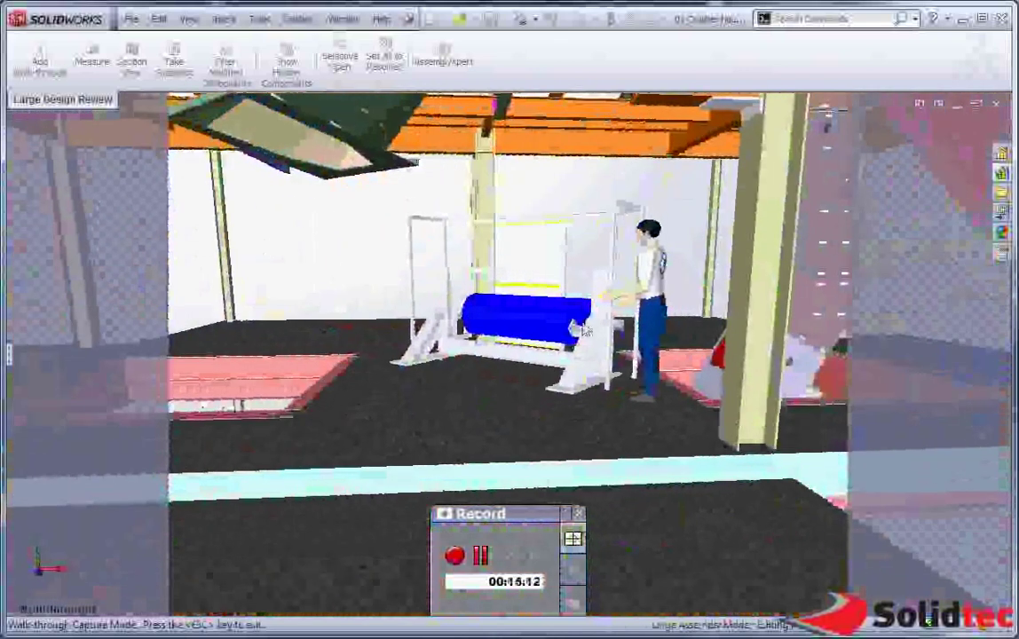
pyautogui.click(578, 513)
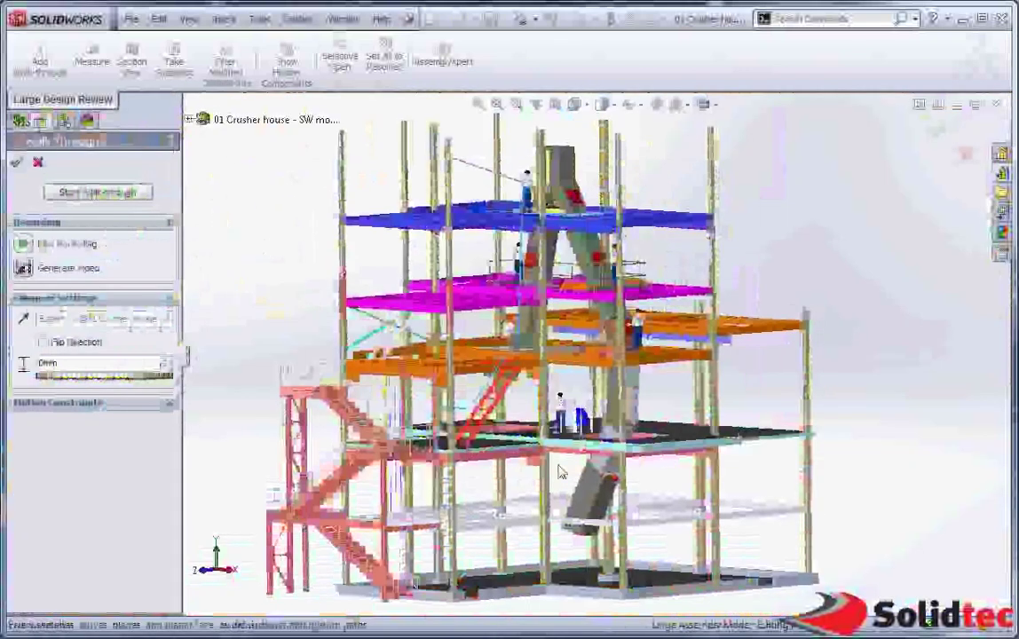
# Step: Expand the saved snapshots, try to restore the Home snapshot, and cancel the Walk-through2 edit
pyautogui.click(89, 122)
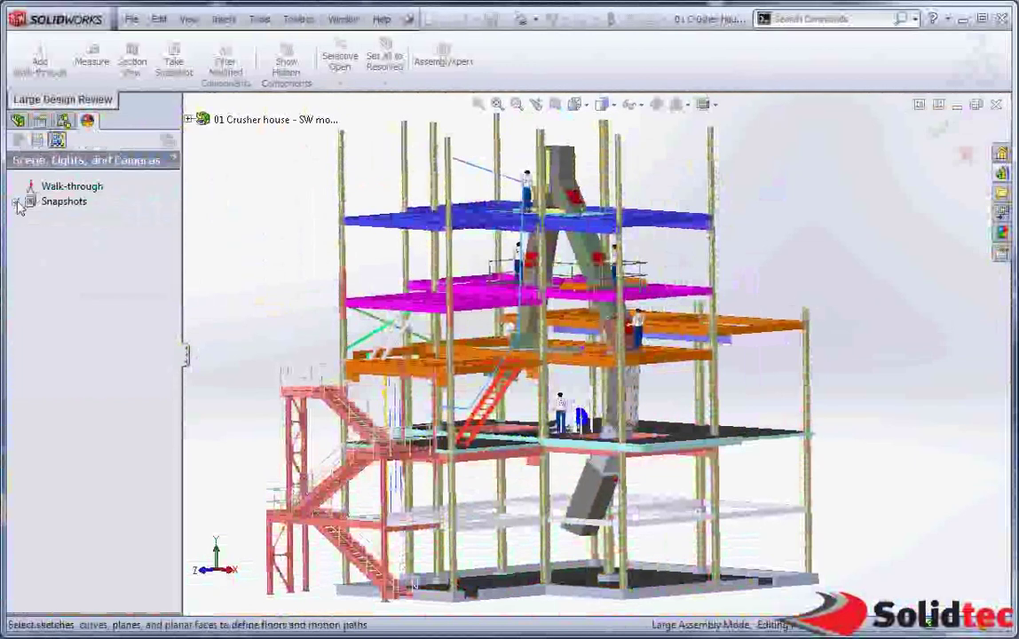
pyautogui.doubleClick(64, 219)
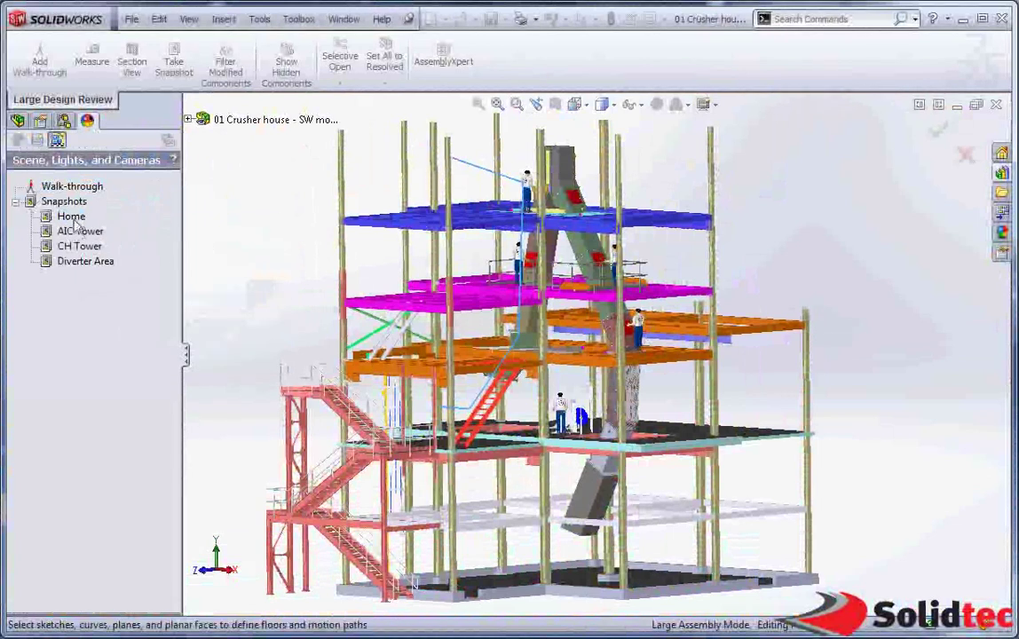
pyautogui.rightClick(71, 229)
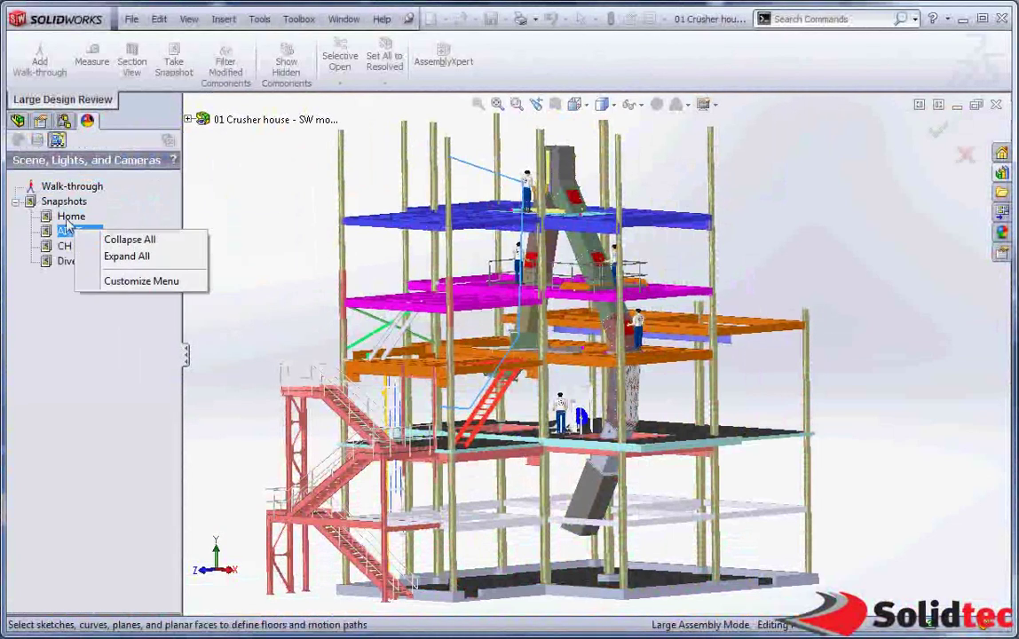
pyautogui.click(62, 219)
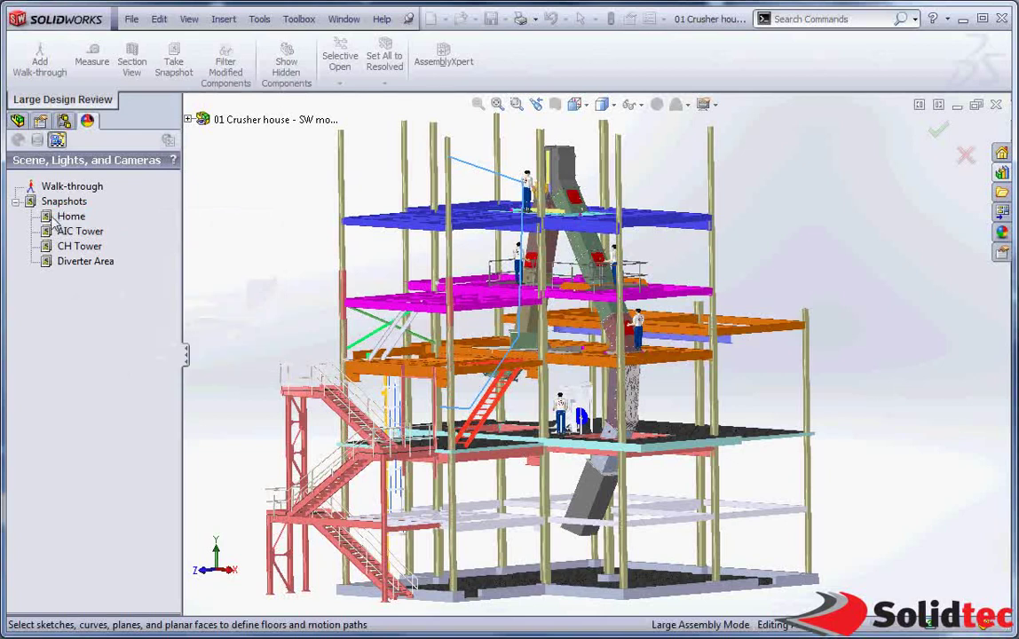
pyautogui.rightClick(62, 222)
pyautogui.click(51, 266)
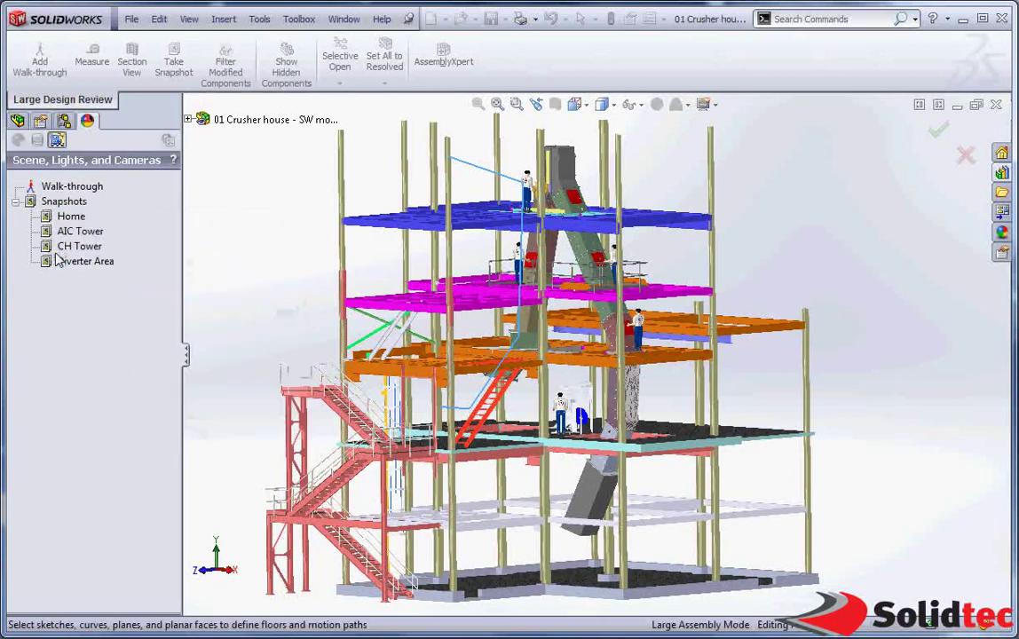
pyautogui.moveTo(67, 225)
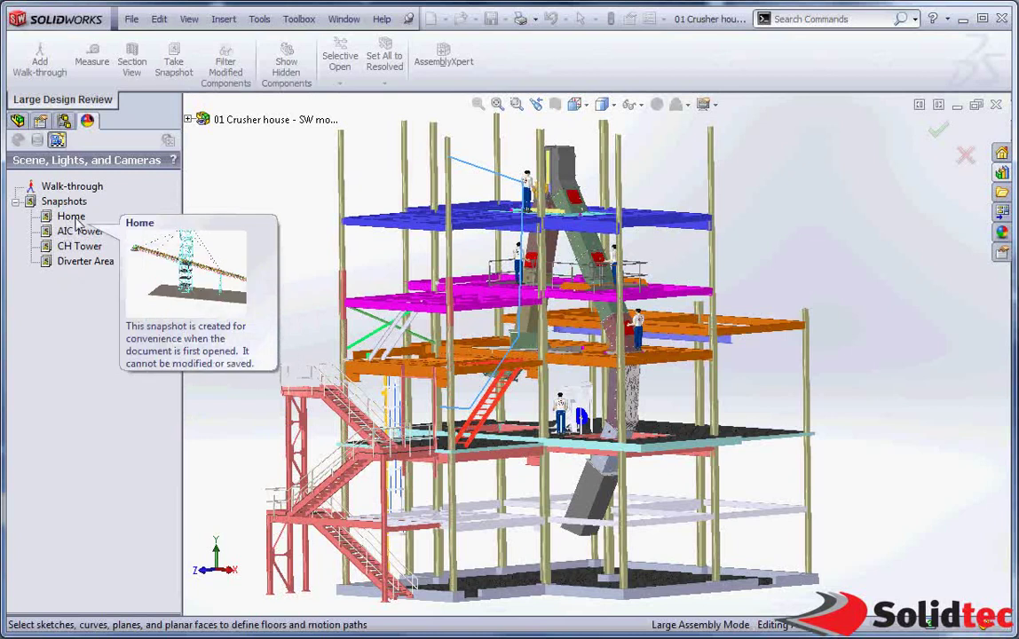
pyautogui.click(965, 156)
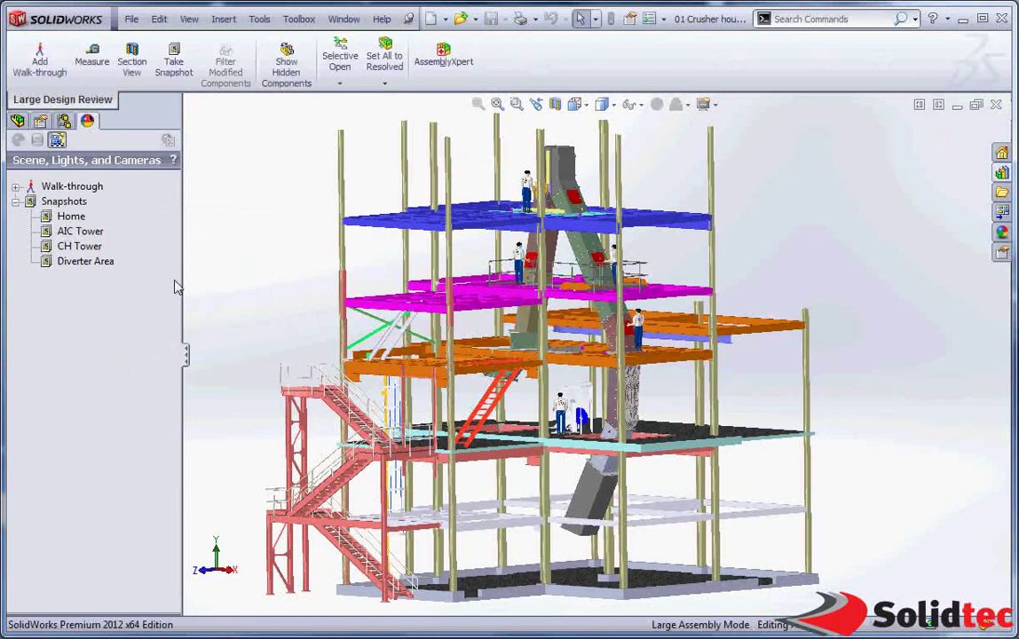
# Step: Display the saved Home, AIC Tower, CH Tower and Diverter Area snapshots one after another
pyautogui.doubleClick(64, 220)
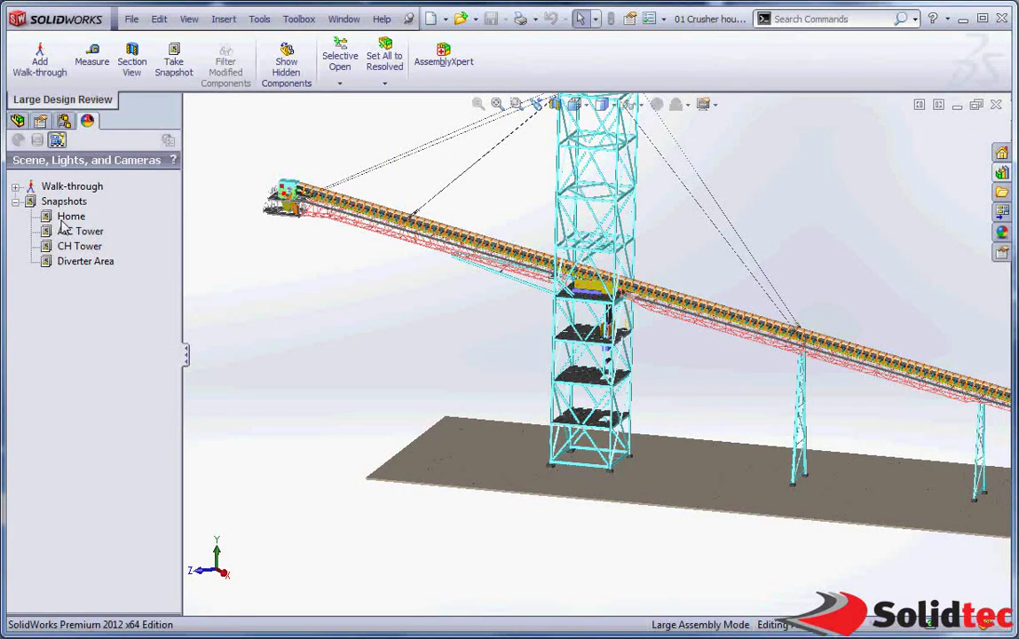
pyautogui.doubleClick(63, 233)
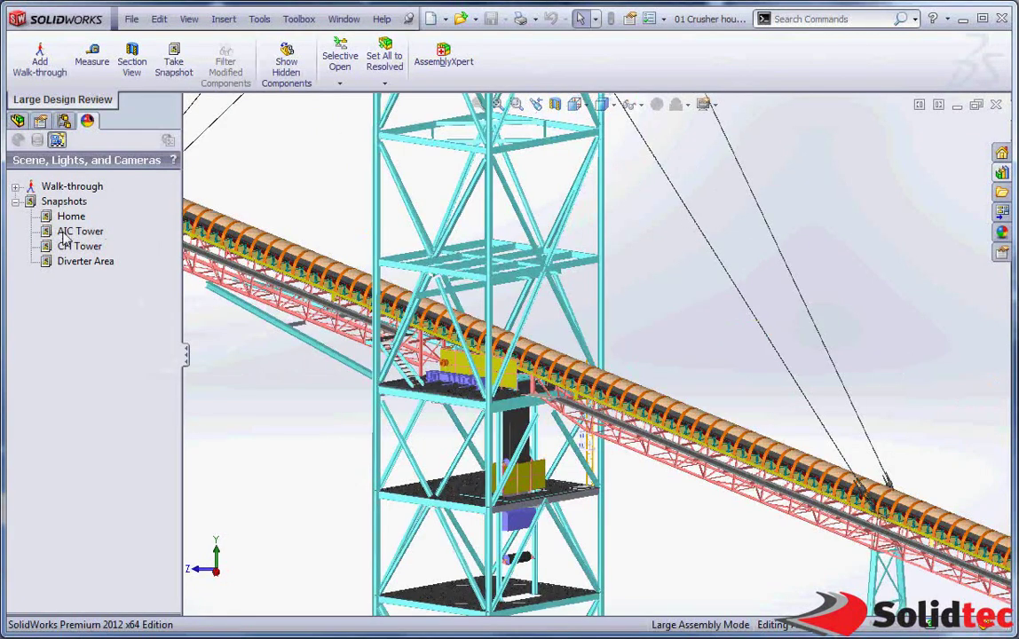
pyautogui.doubleClick(67, 253)
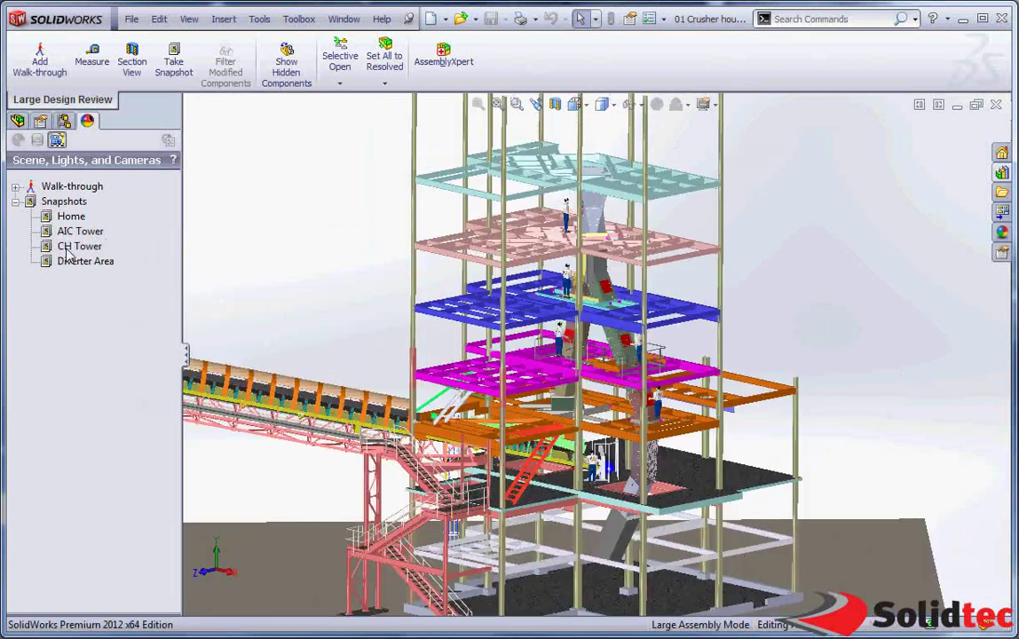
pyautogui.doubleClick(71, 260)
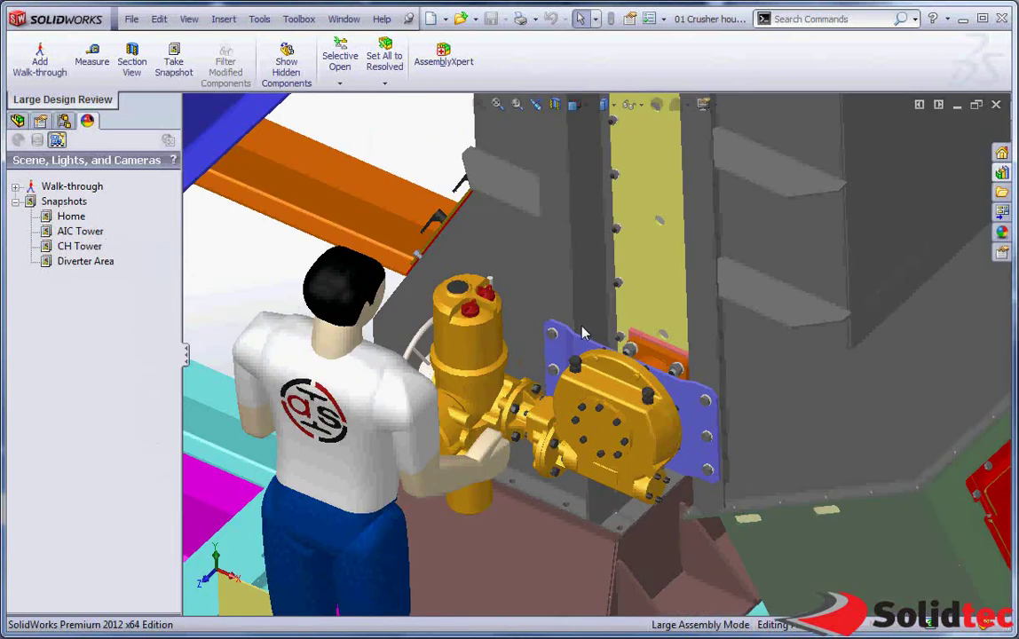
# Step: Save a close-up view of the red access door on the green chute as a snapshot named "Oring replacement"
pyautogui.scroll(-10, 584, 333)
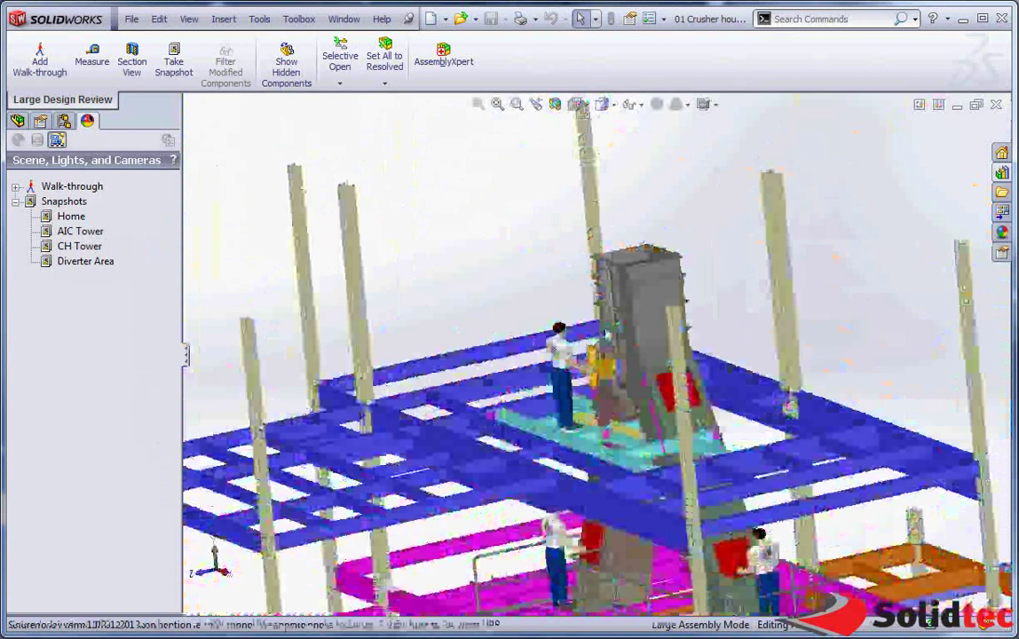
pyautogui.scroll(10, 683, 402)
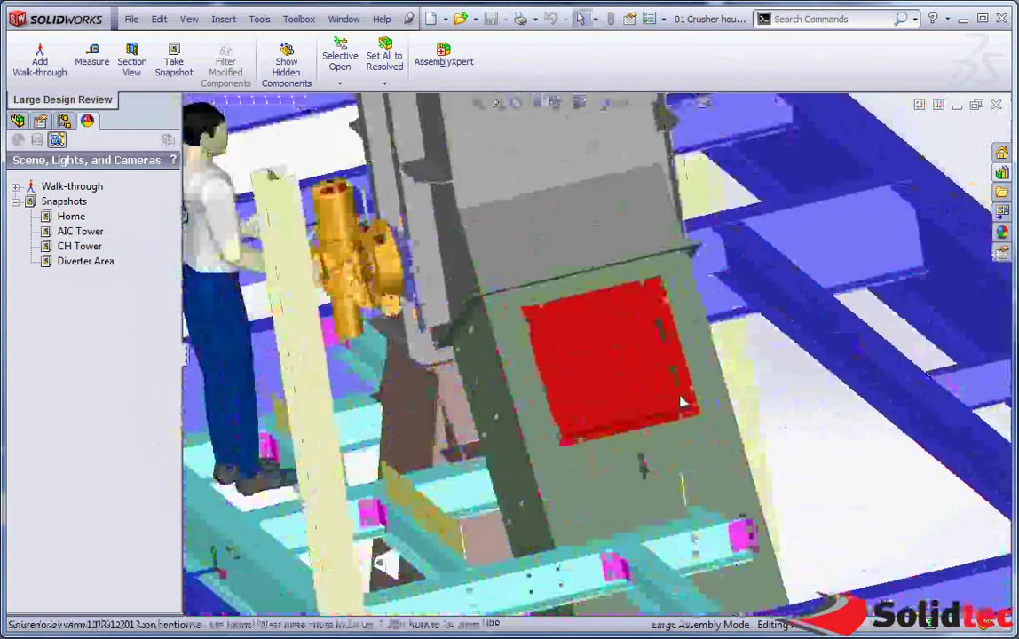
pyautogui.scroll(3, 633, 403)
pyautogui.moveTo(630, 405); pyautogui.dragTo(588, 371, button='middle')
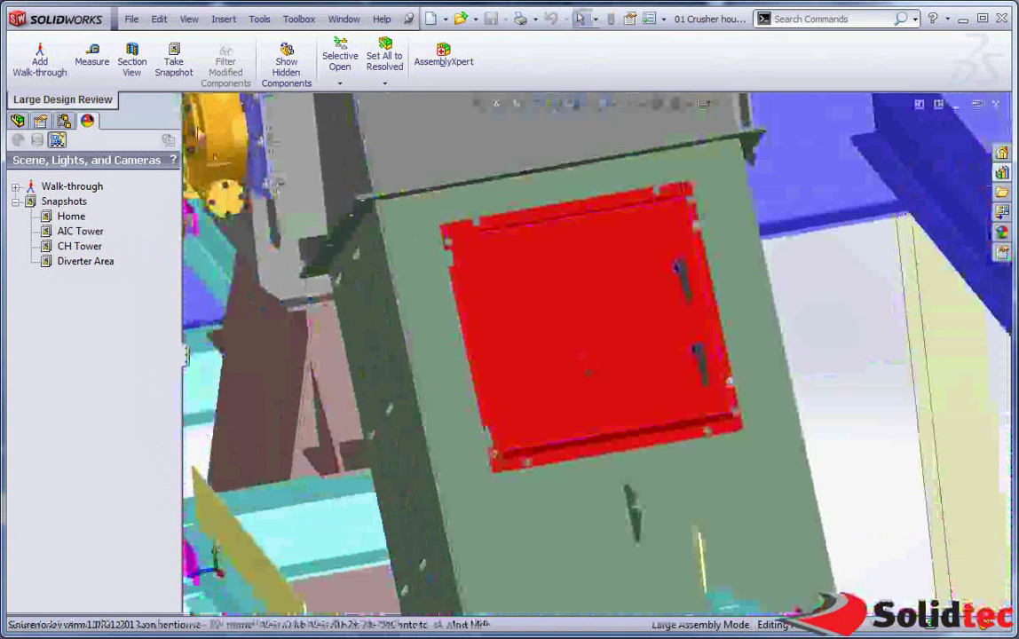
pyautogui.click(174, 60)
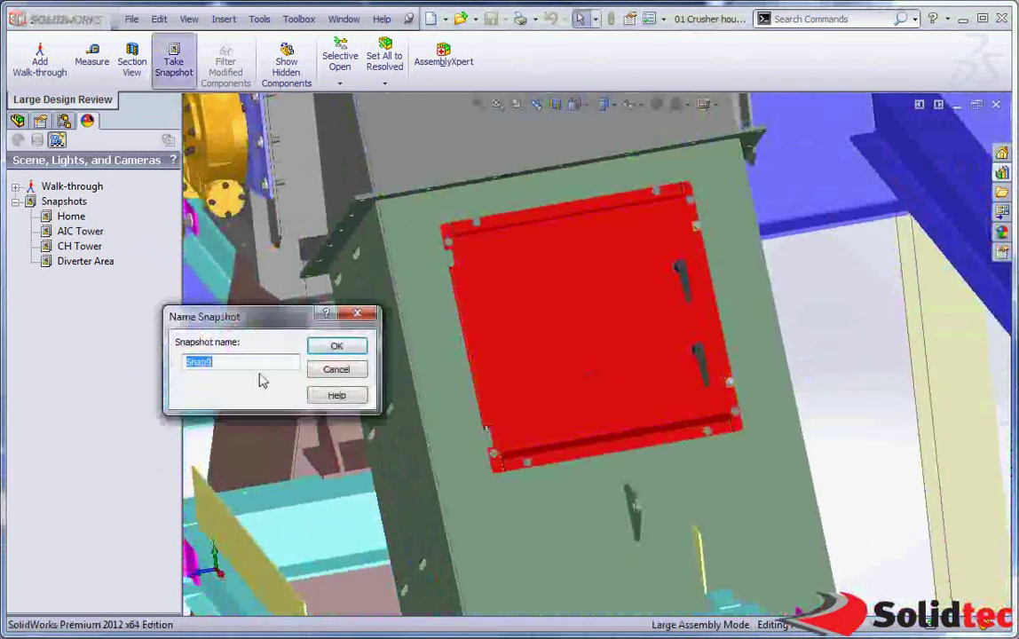
pyautogui.write('Oring replacement')
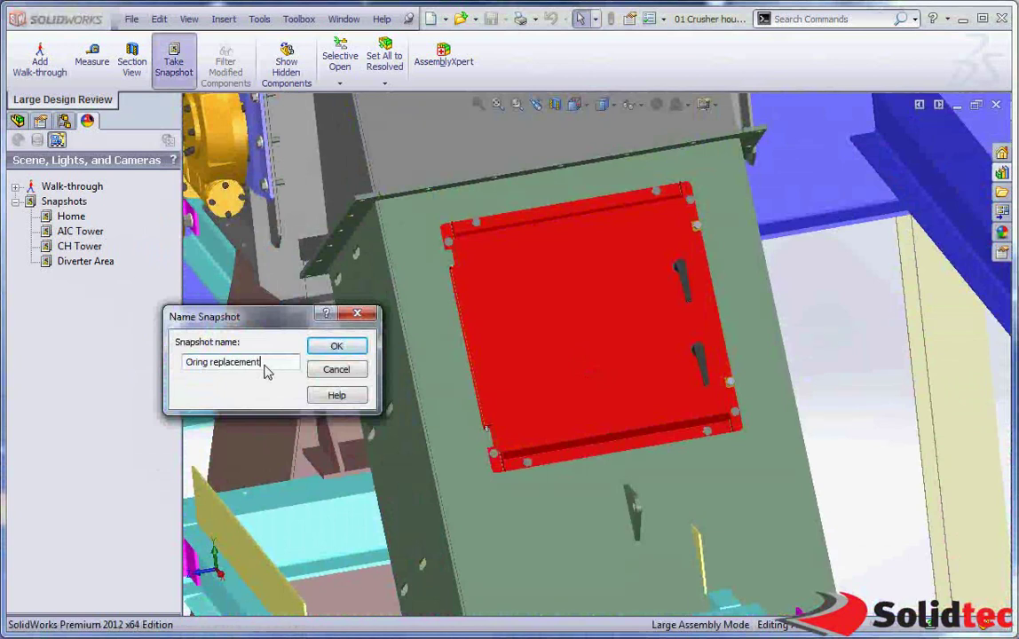
pyautogui.press('Return')
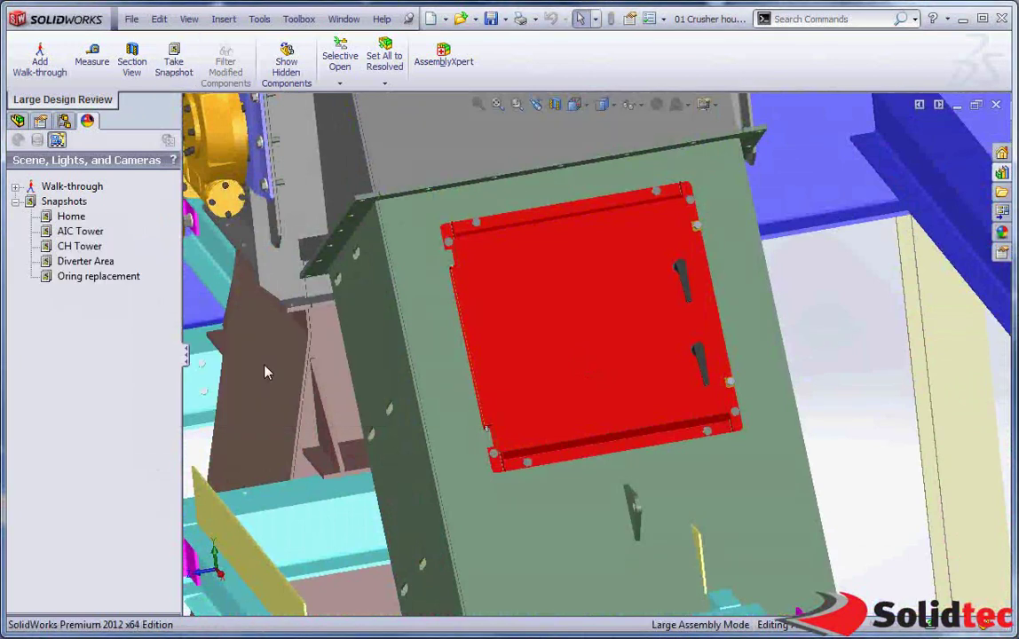
# Step: Display the Diverter Area snapshot and return to the Oring replacement snapshot
pyautogui.doubleClick(81, 269)
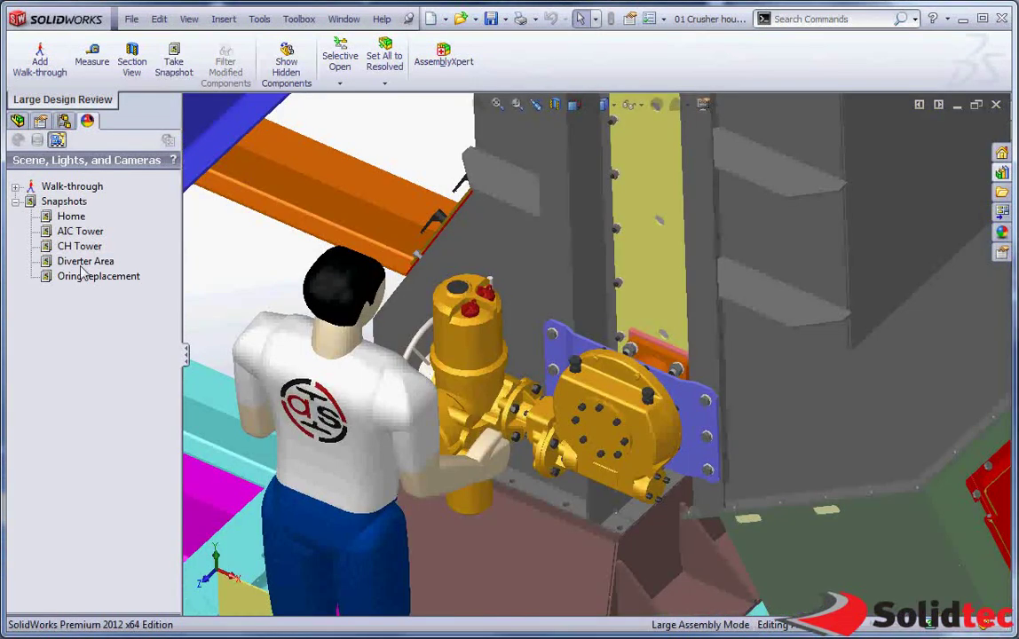
pyautogui.click(86, 280)
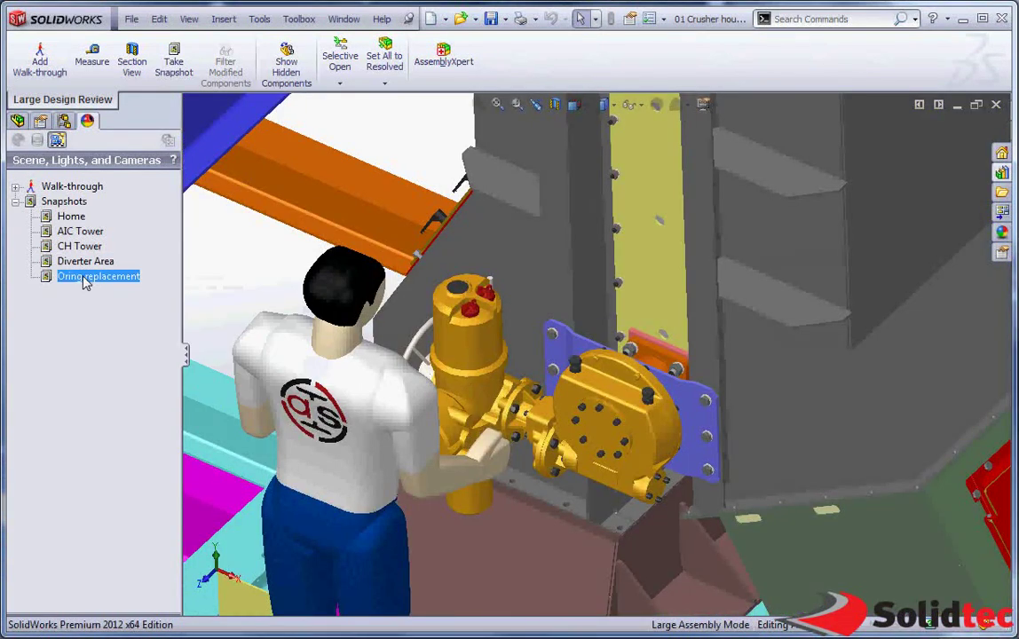
pyautogui.rightClick(86, 281)
pyautogui.doubleClick(69, 283)
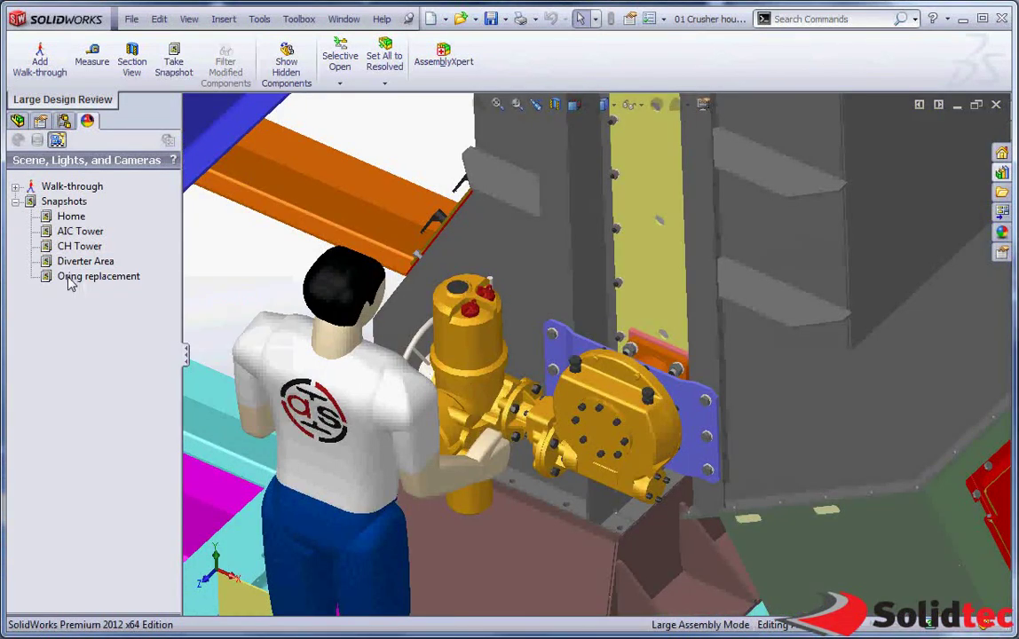
# Step: Add the comment "Check seal and replace with new design" with a date/time stamp to the Oring replacement snapshot and save it
pyautogui.rightClick(71, 282)
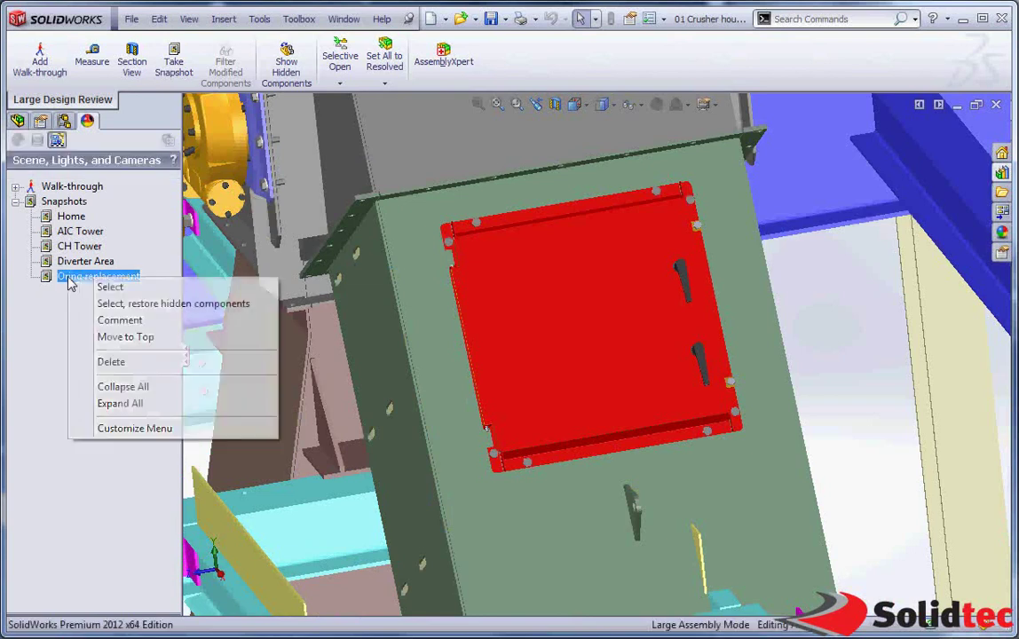
pyautogui.click(129, 322)
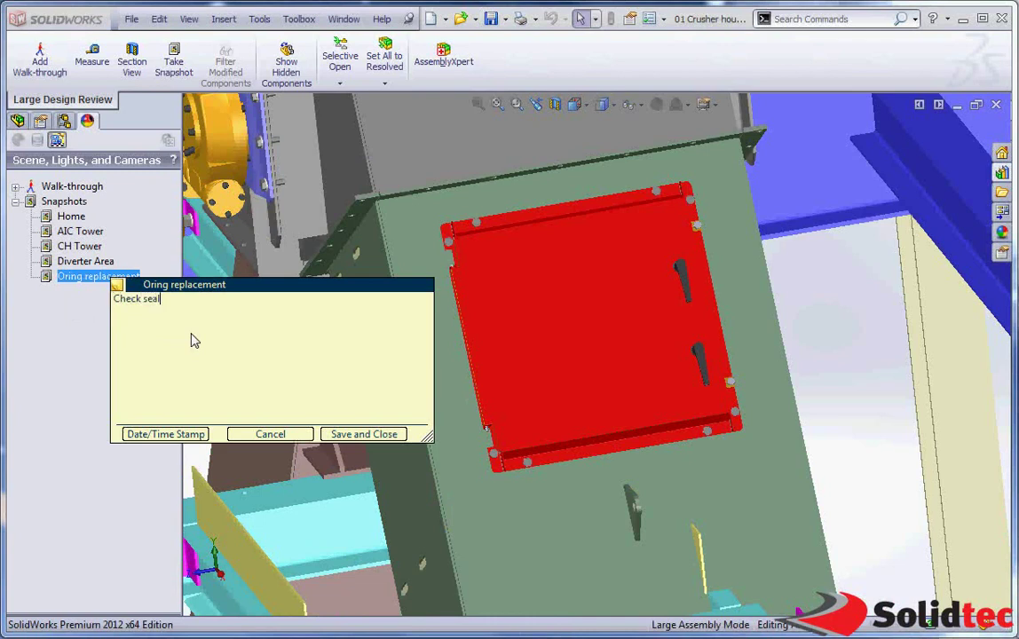
pyautogui.write('Check seal and replace with new design\\')
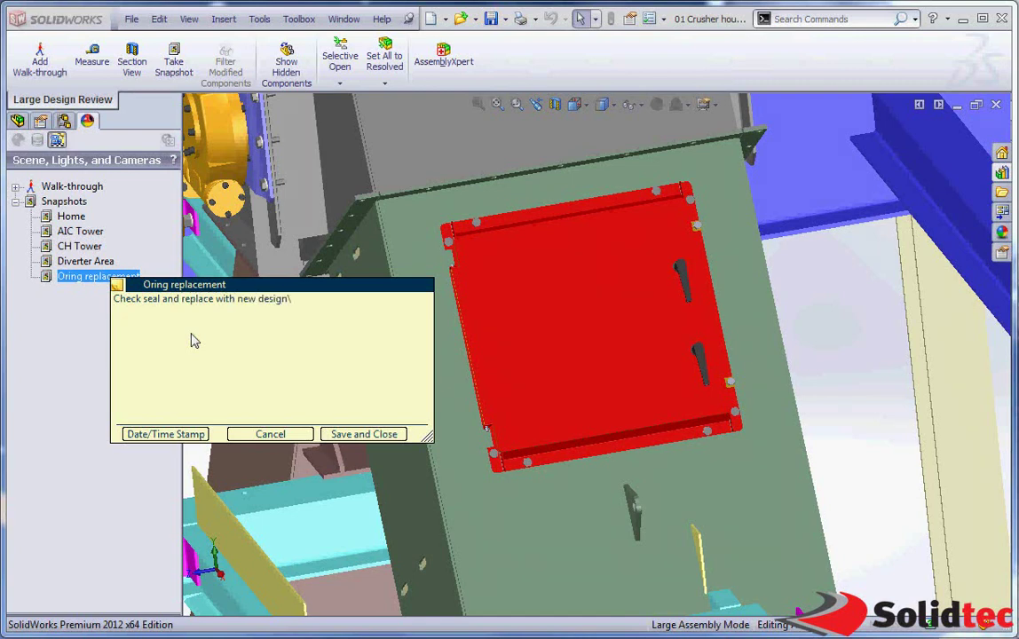
pyautogui.click(165, 434)
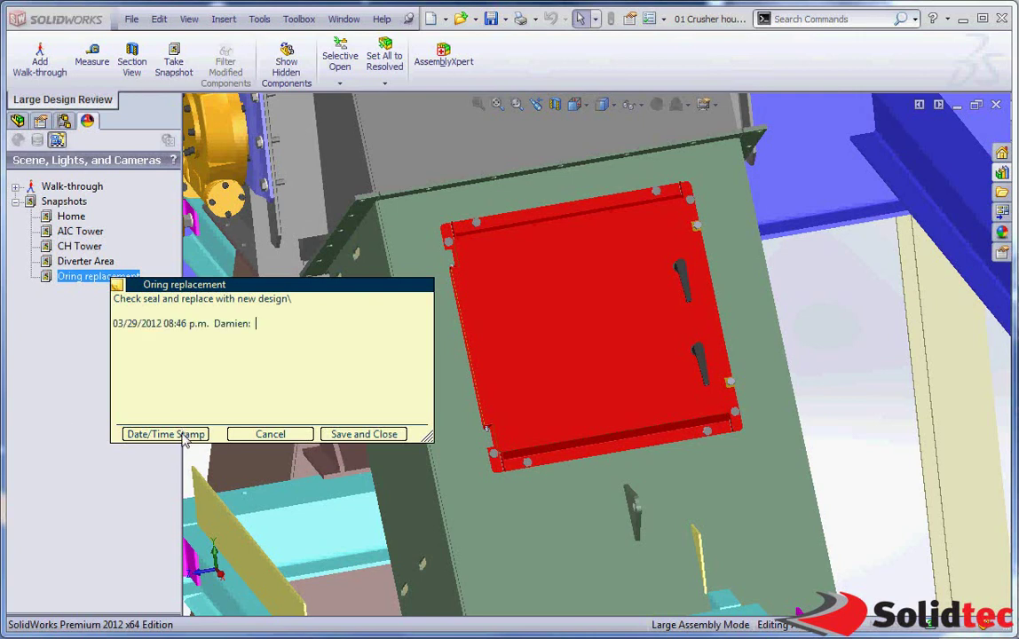
pyautogui.click(345, 436)
pyautogui.moveTo(96, 289)
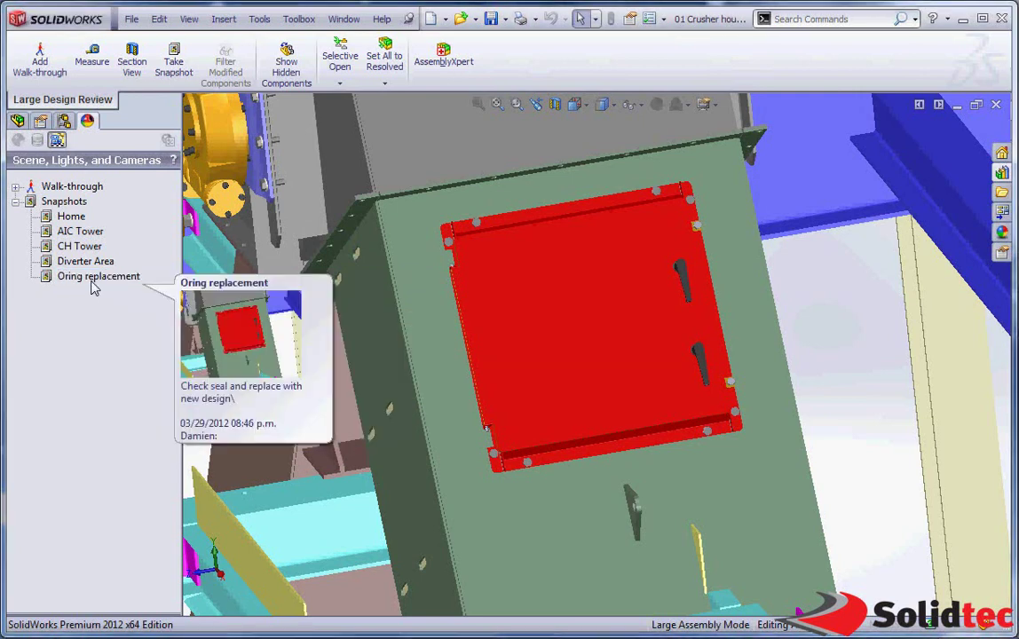
# Step: Read the Diverter Area snapshot's comment, restore that view, and start a section view from the small flat face beside the actuator's flange
pyautogui.moveTo(82, 265)
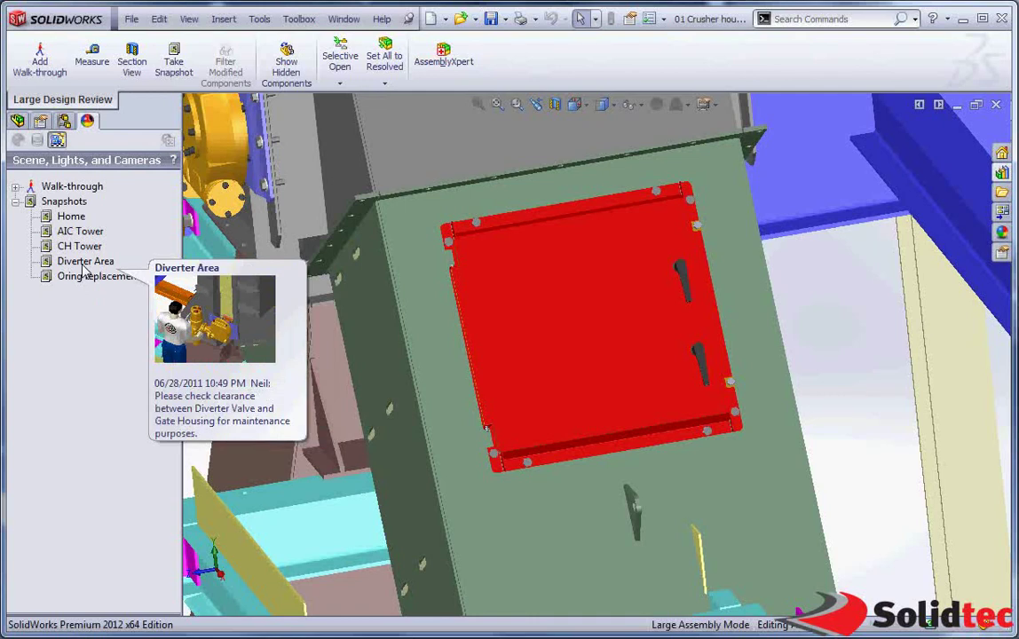
pyautogui.doubleClick(82, 267)
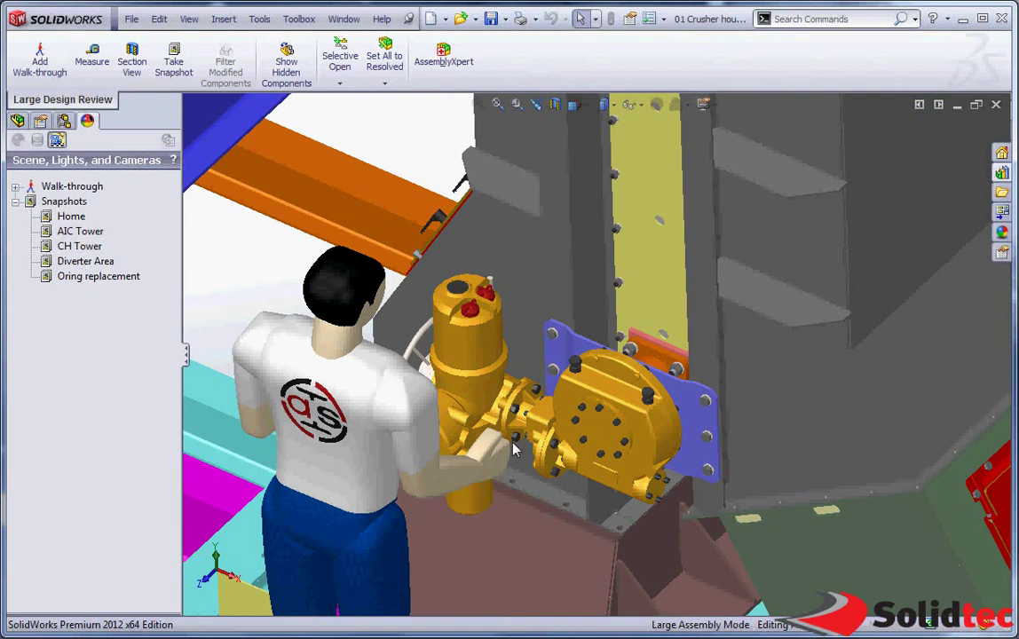
pyautogui.scroll(-5, 530, 444)
pyautogui.click(531, 376)
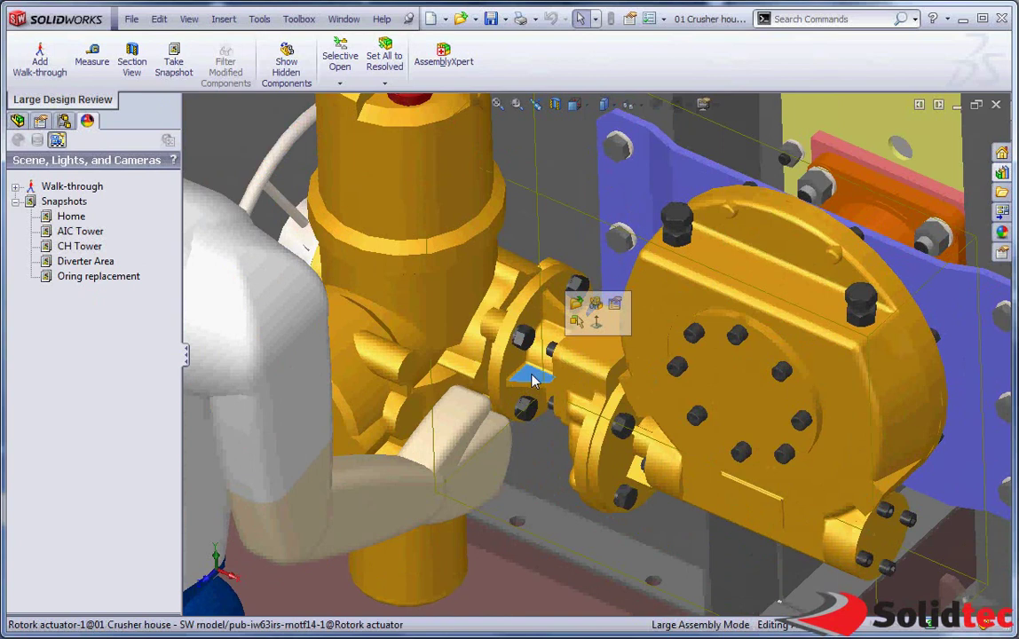
pyautogui.click(555, 104)
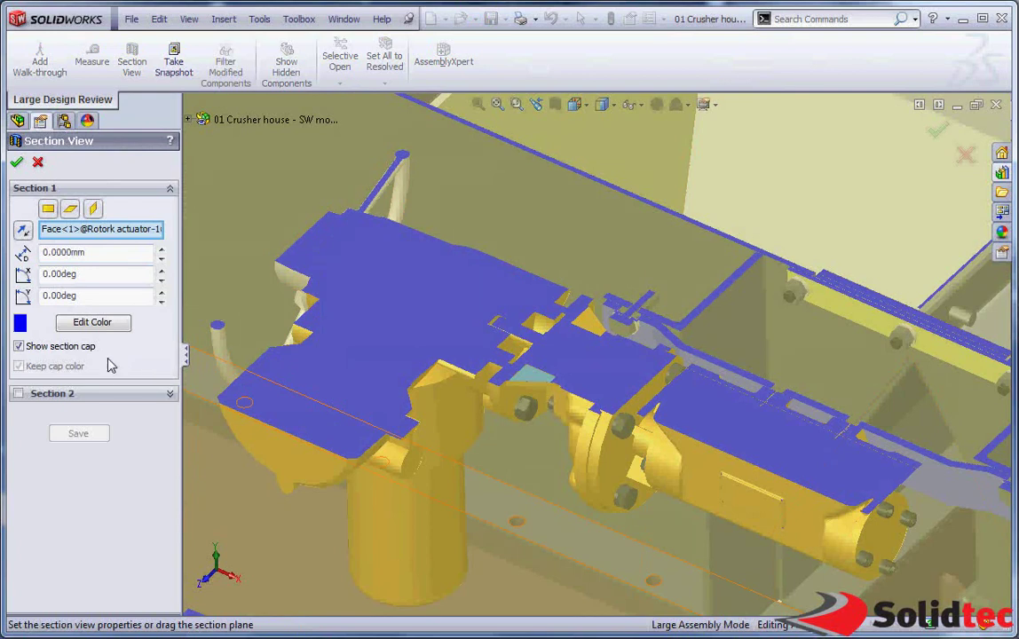
# Step: Offset the section plane by 10 mm and apply the section view with its cap shown
pyautogui.click(162, 249)
pyautogui.click(162, 249)
pyautogui.click(162, 249)
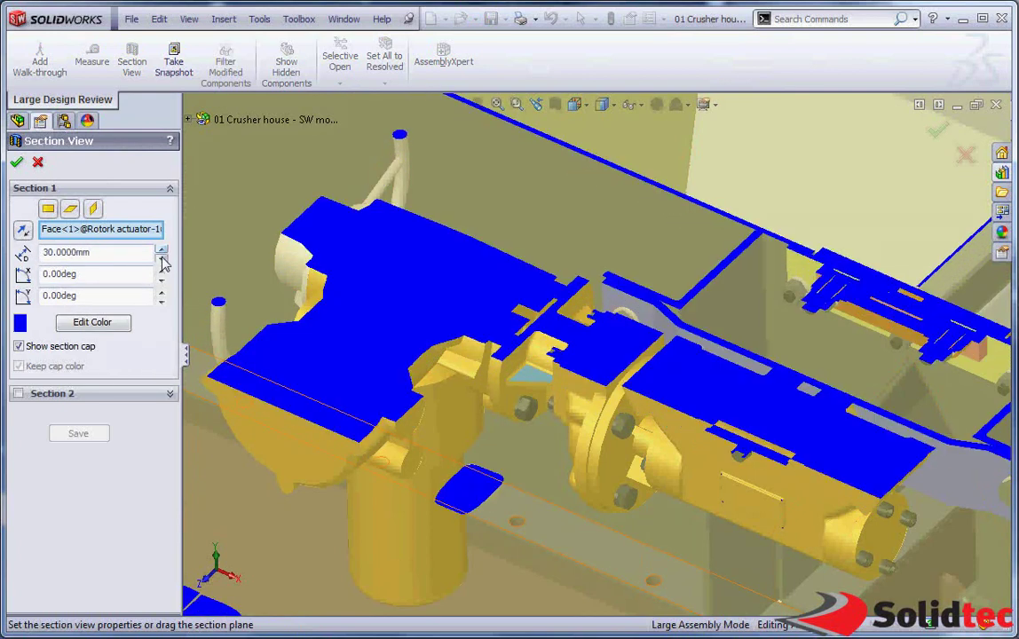
pyautogui.click(163, 257)
pyautogui.click(162, 257)
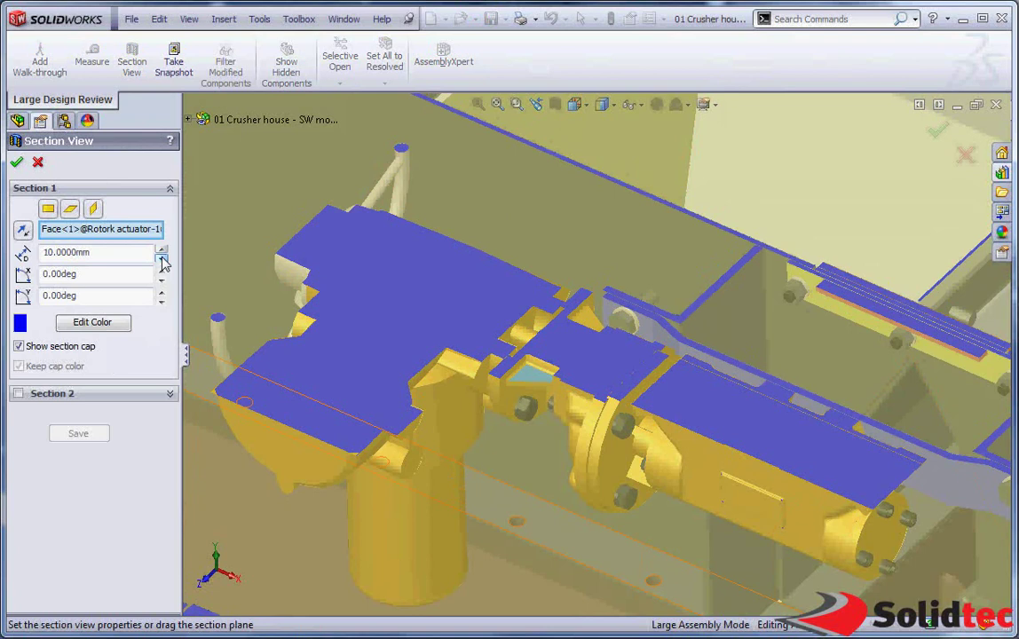
pyautogui.click(16, 161)
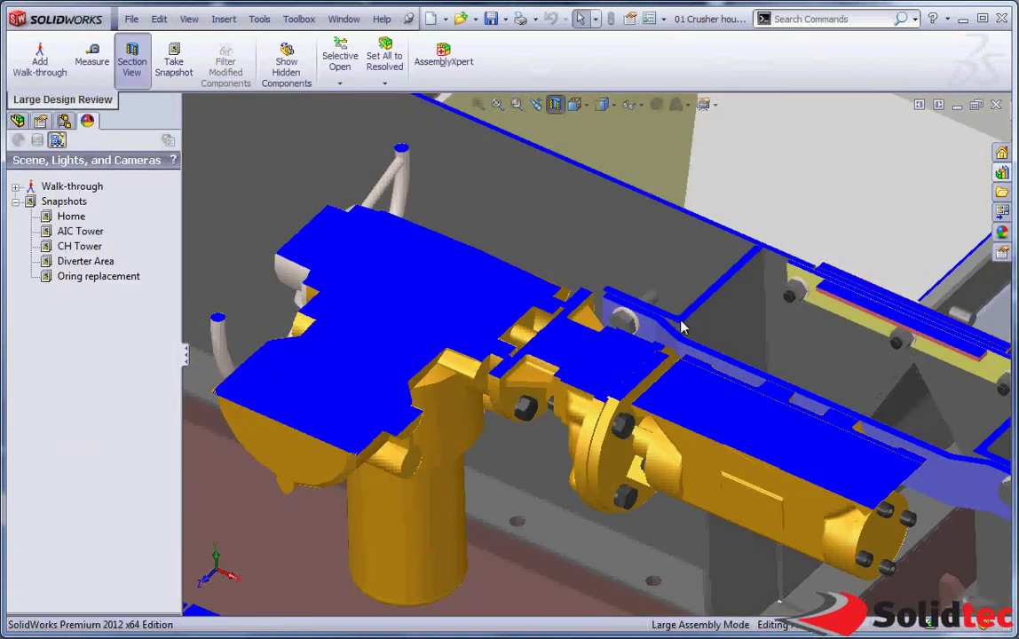
# Step: Measure the clearance between the actuator flange's rib edge and the nearby hex bolt on the mounting plate
pyautogui.scroll(-3, 554, 337)
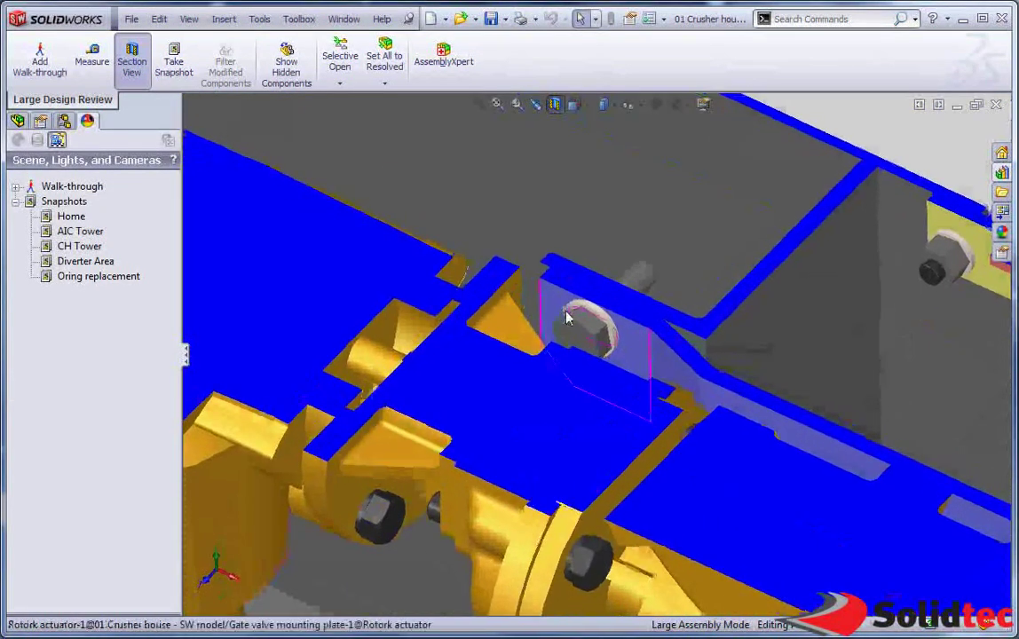
pyautogui.moveTo(566, 313); pyautogui.dragTo(546, 360, button='middle')
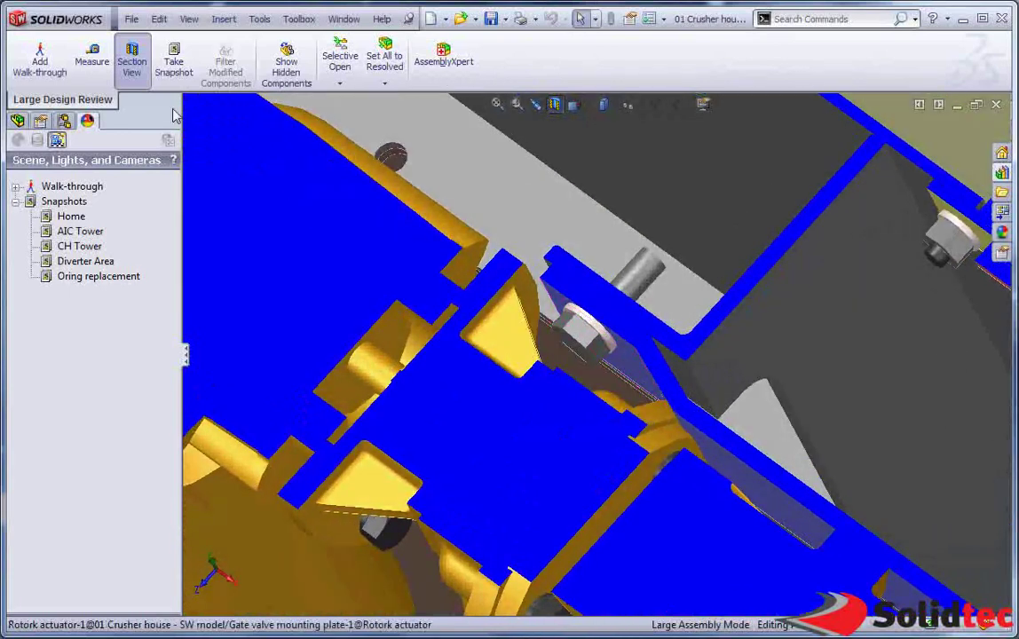
pyautogui.click(98, 60)
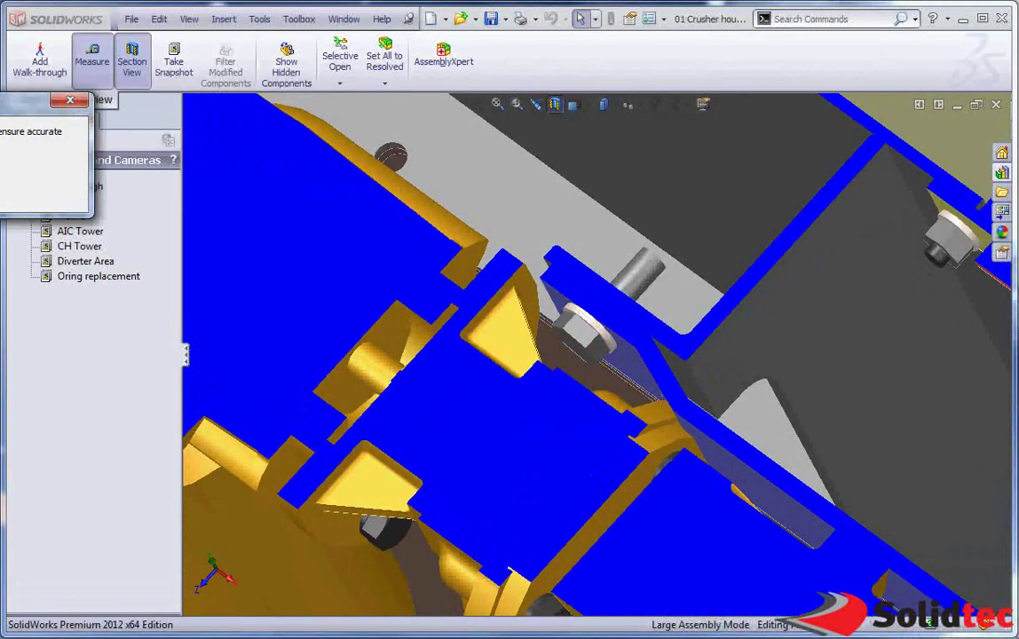
pyautogui.click(70, 99)
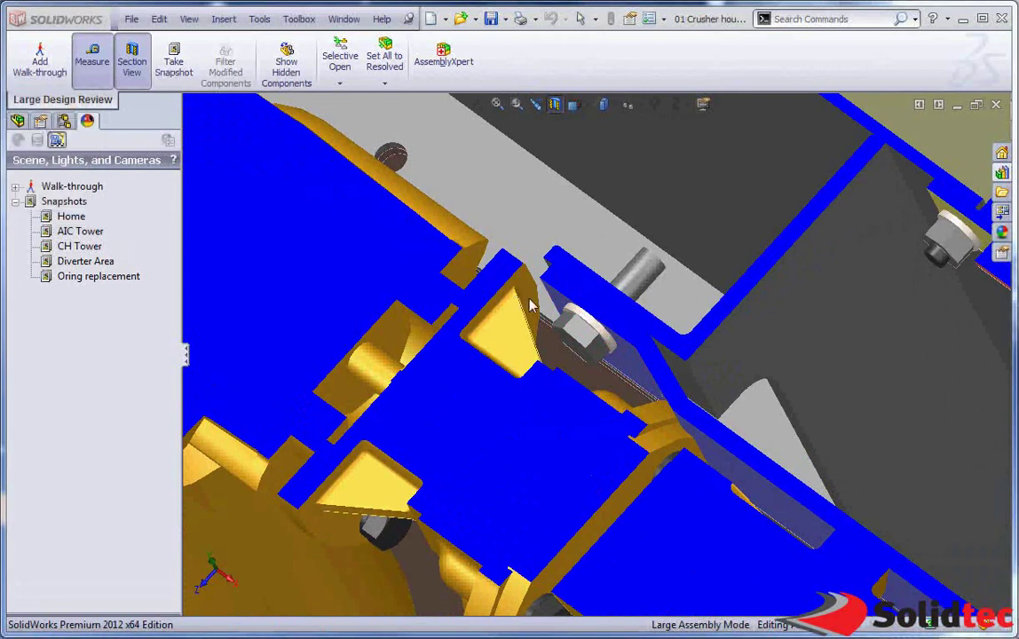
pyautogui.click(531, 343)
pyautogui.click(560, 337)
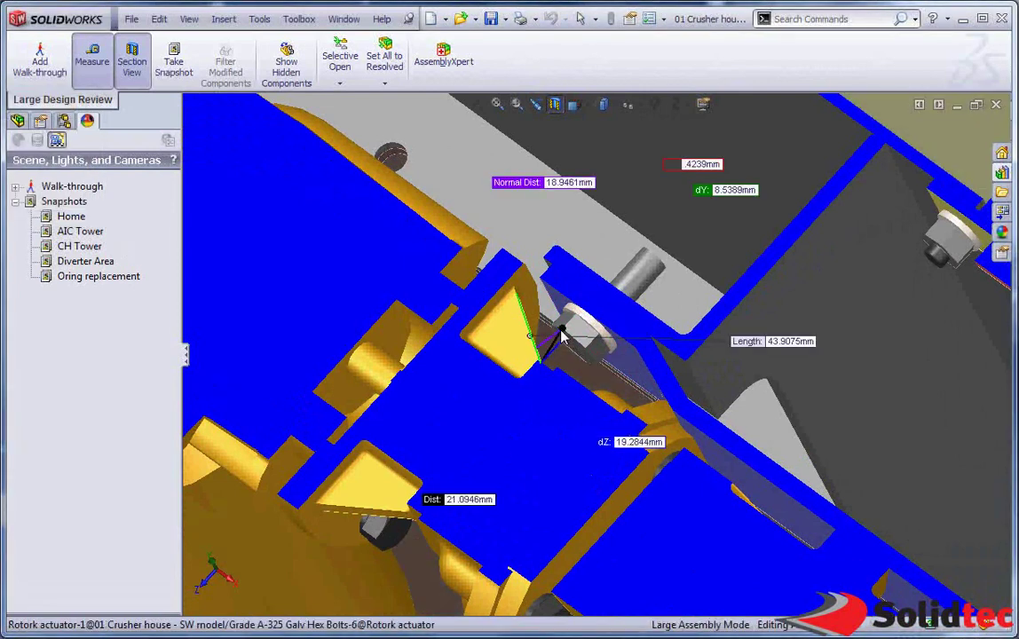
pyautogui.scroll(-2, 561, 344)
pyautogui.scroll(3, 559, 347)
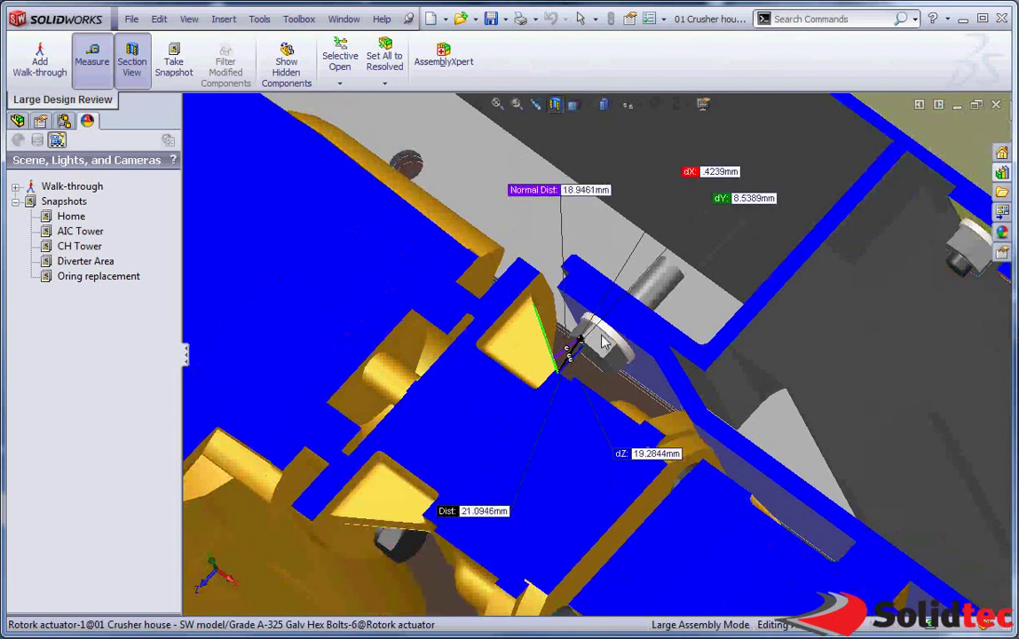
pyautogui.moveTo(586, 357); pyautogui.dragTo(612, 277, button='middle')
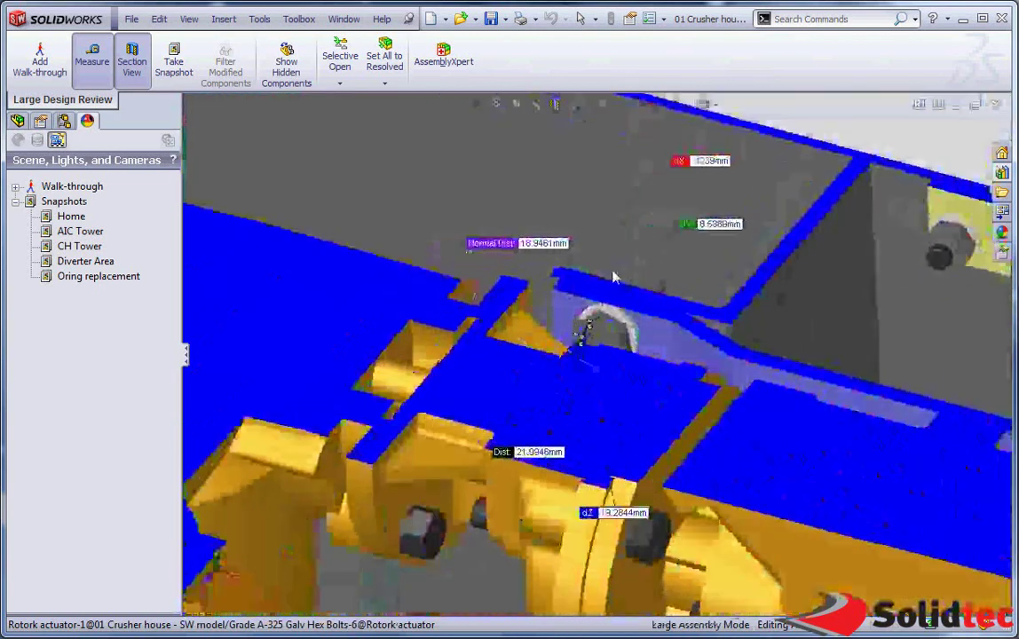
# Step: Turn off the section view and end the measurement at the actuator
pyautogui.click(139, 63)
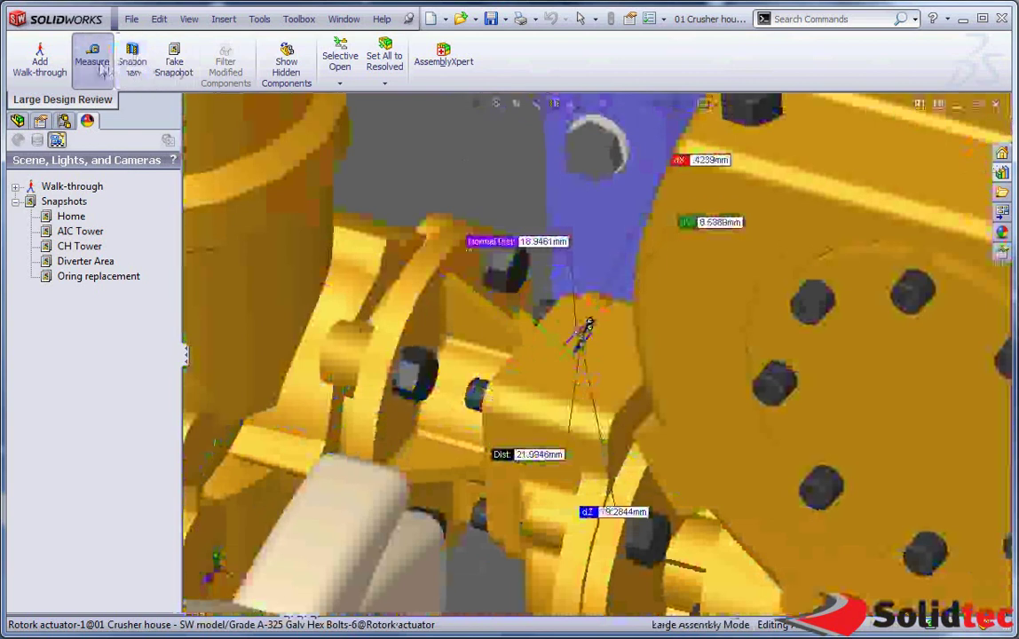
pyautogui.click(99, 67)
pyautogui.scroll(2, 456, 247)
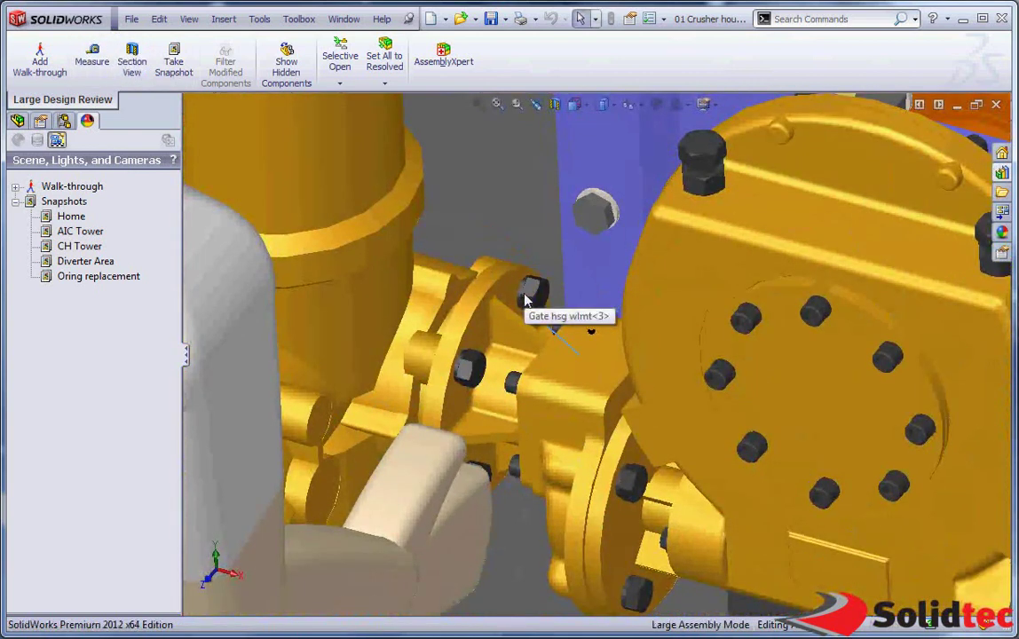
# Step: Locate the Rotork actuator subassembly through its mounting plate and open it in its own window
pyautogui.click(590, 293)
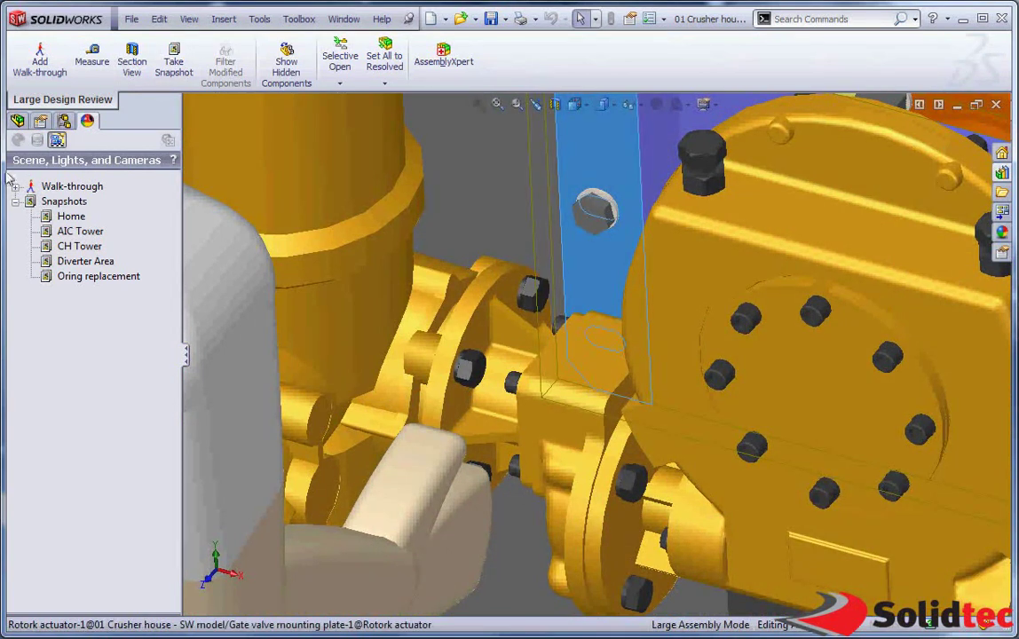
pyautogui.click(16, 121)
pyautogui.click(97, 380)
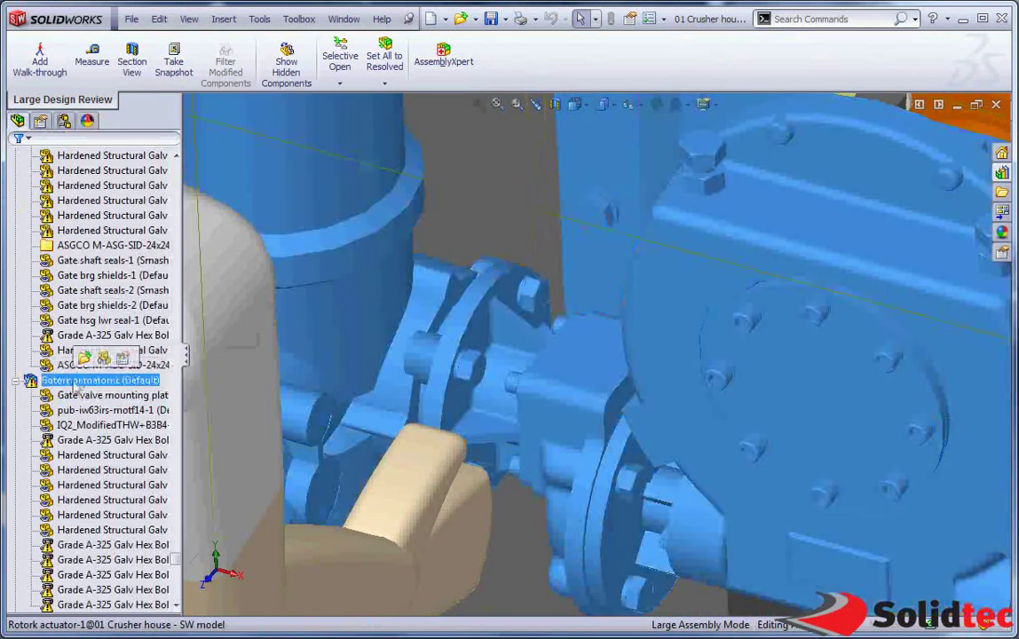
pyautogui.click(97, 362)
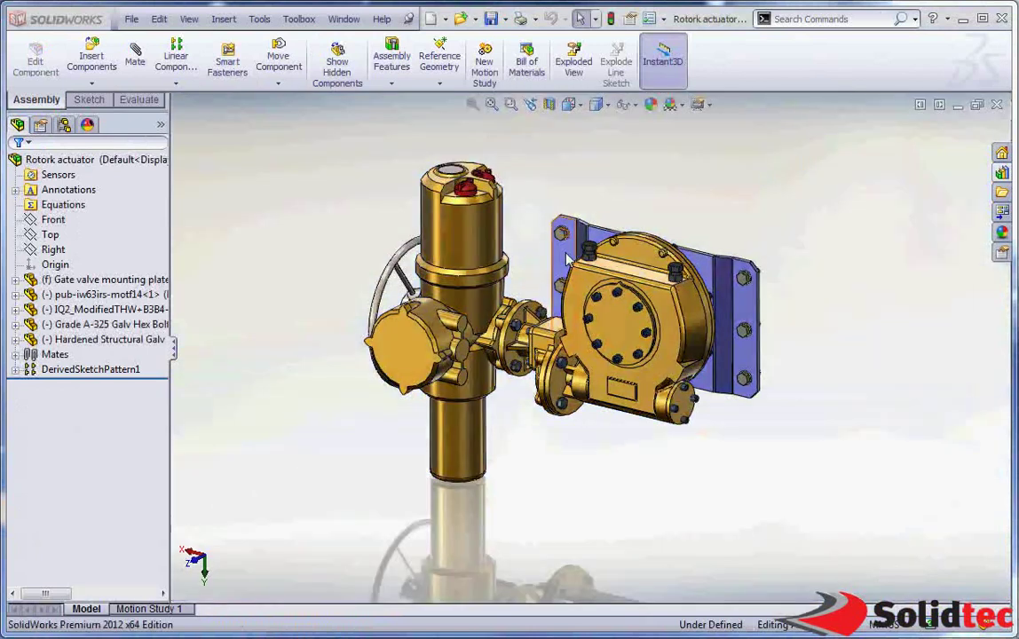
# Step: Set the gate valve mounting plate's offset dimension D1@Sketch2 to 90 mm and fit the whole actuator in view
pyautogui.scroll(-3, 588, 260)
pyautogui.click(581, 222)
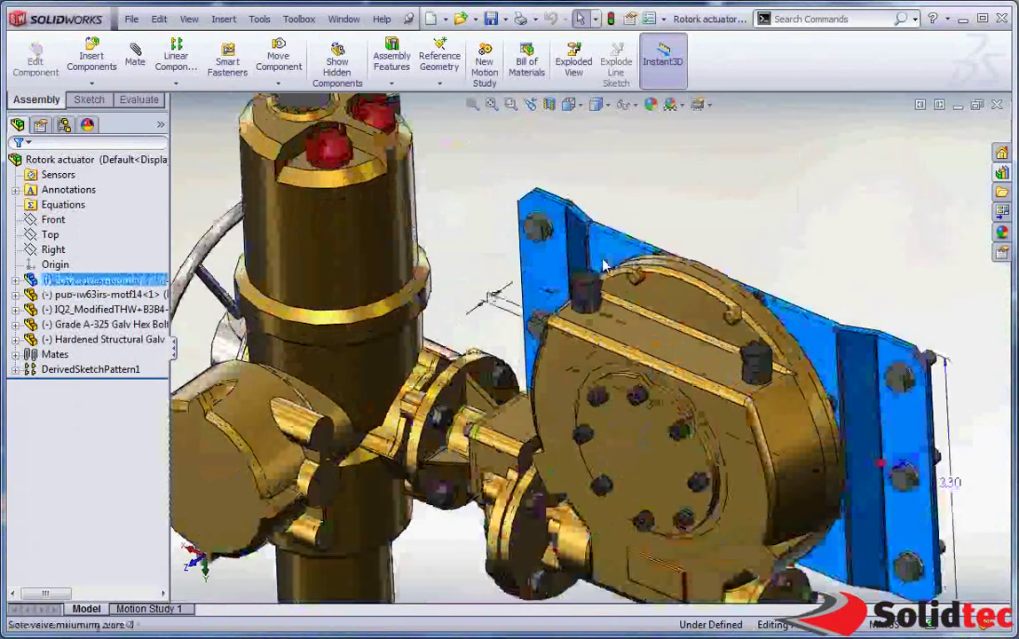
pyautogui.moveTo(497, 300)
pyautogui.mouseDown(button='middle')
pyautogui.moveTo(494, 348)
pyautogui.moveTo(493, 291)
pyautogui.mouseUp(button='middle')
pyautogui.doubleClick(494, 291)
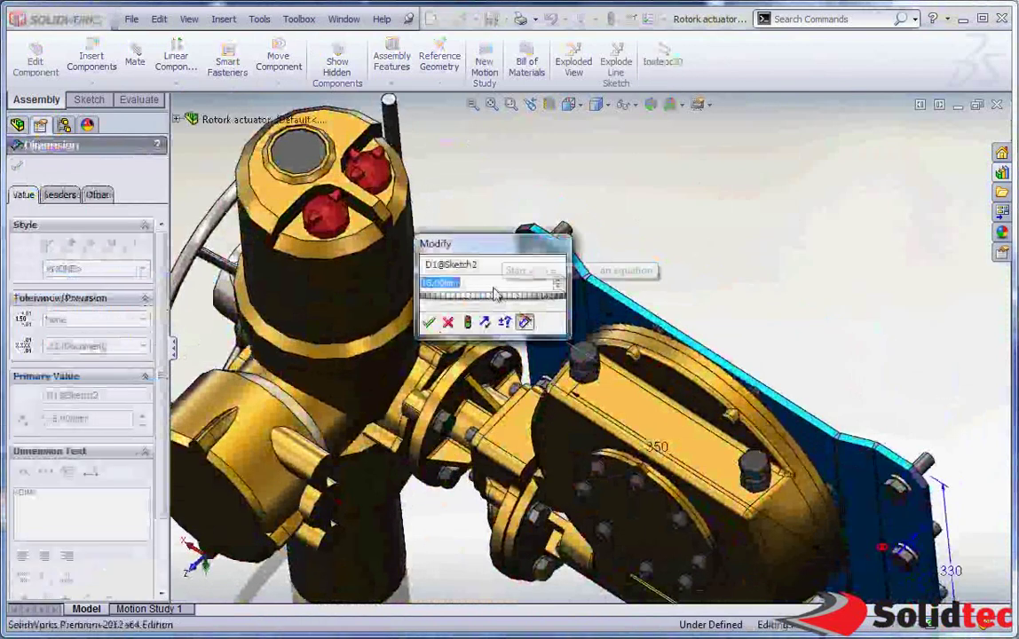
pyautogui.write('90')
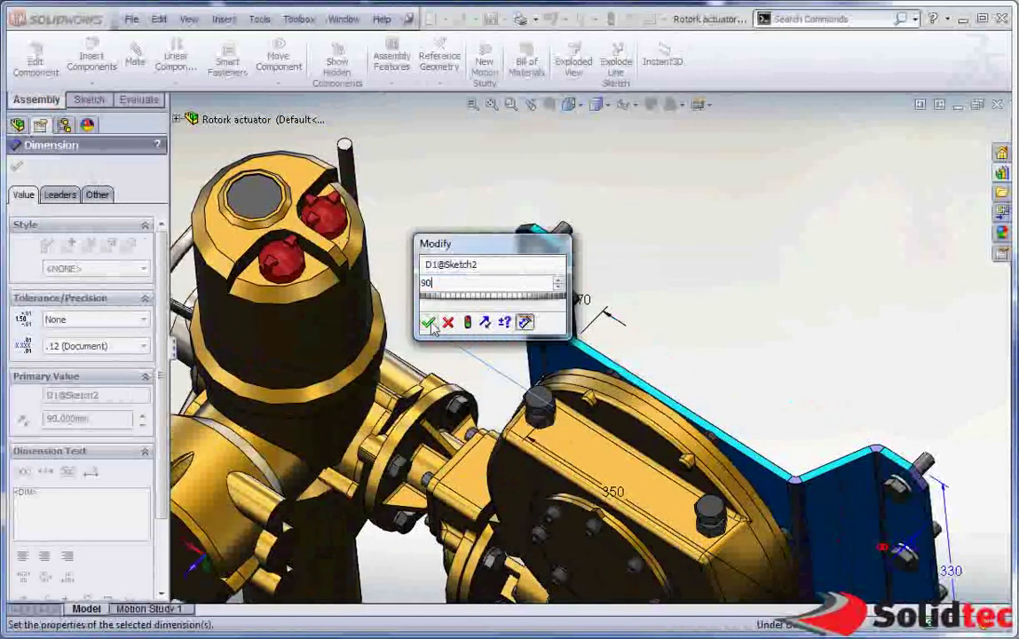
pyautogui.click(431, 325)
pyautogui.click(435, 297)
pyautogui.moveTo(437, 314); pyautogui.dragTo(432, 230, button='middle')
pyautogui.press('f')
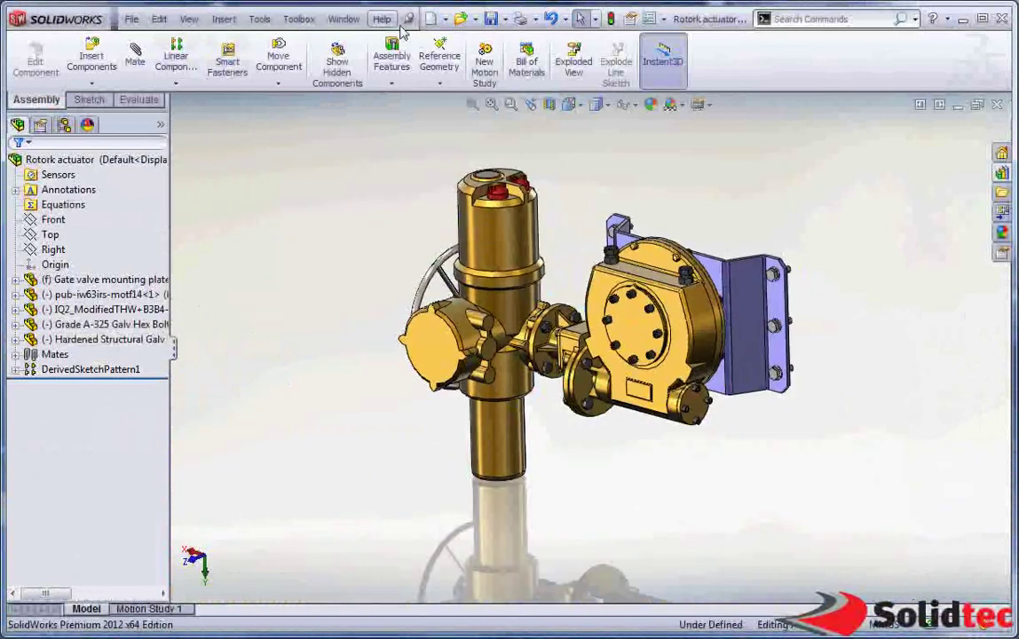
# Step: Save the Rotork actuator assembly together with the modified gate valve mounting plate
pyautogui.click(491, 19)
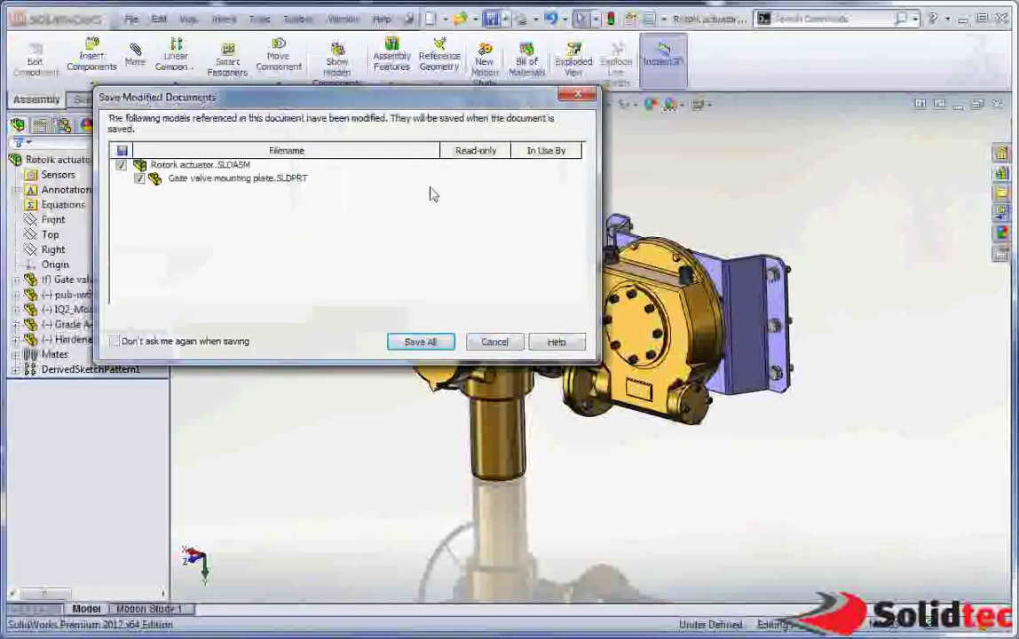
pyautogui.click(396, 343)
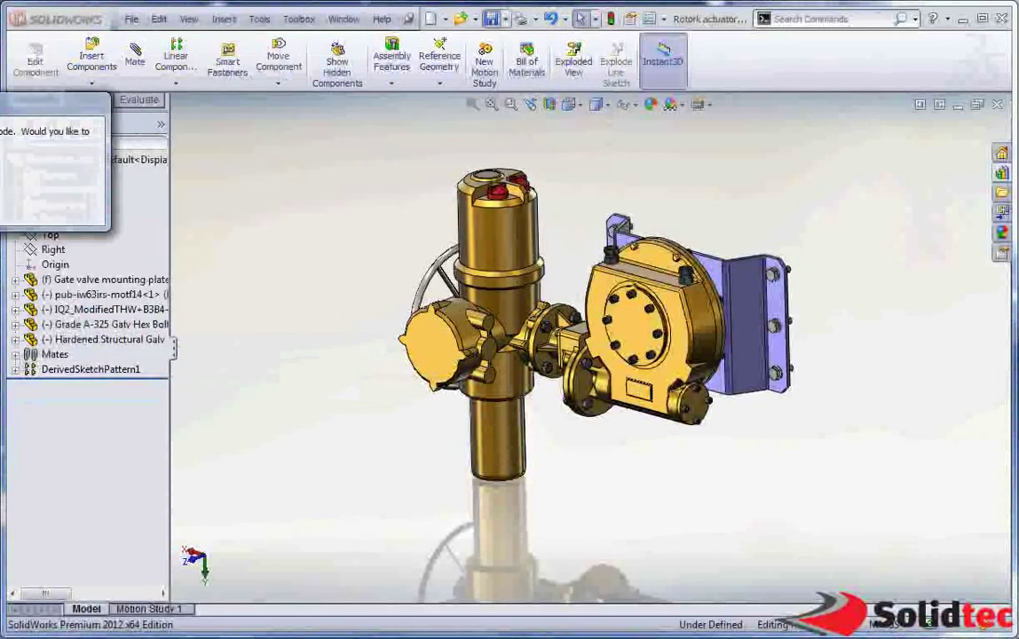
pyautogui.click(2, 217)
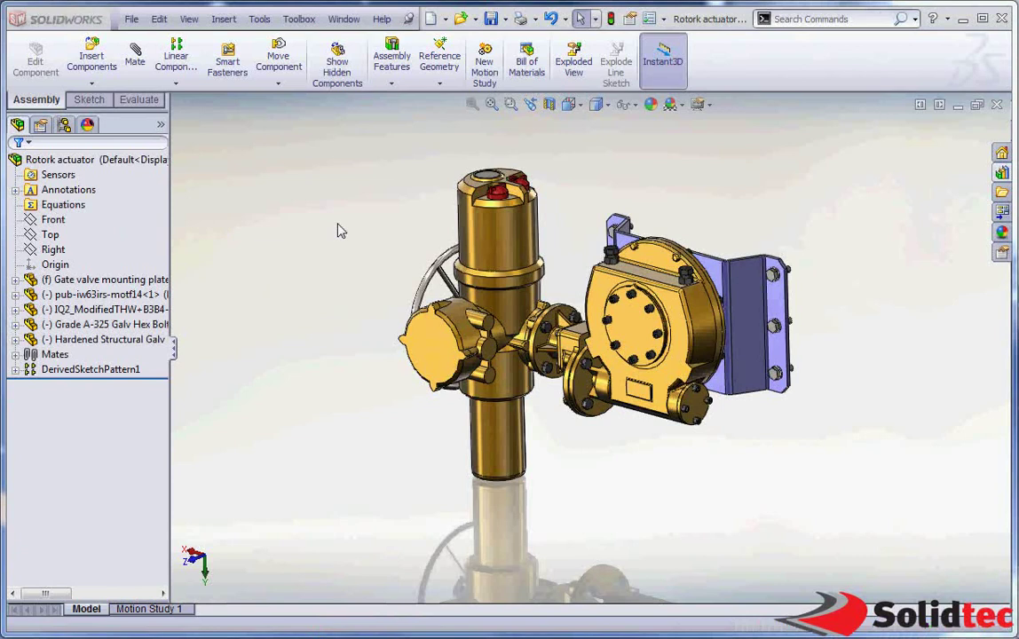
# Step: Return to the crusher house assembly and view the actuator within the surrounding structure
pyautogui.hotkey('ctrl', 'Tab')
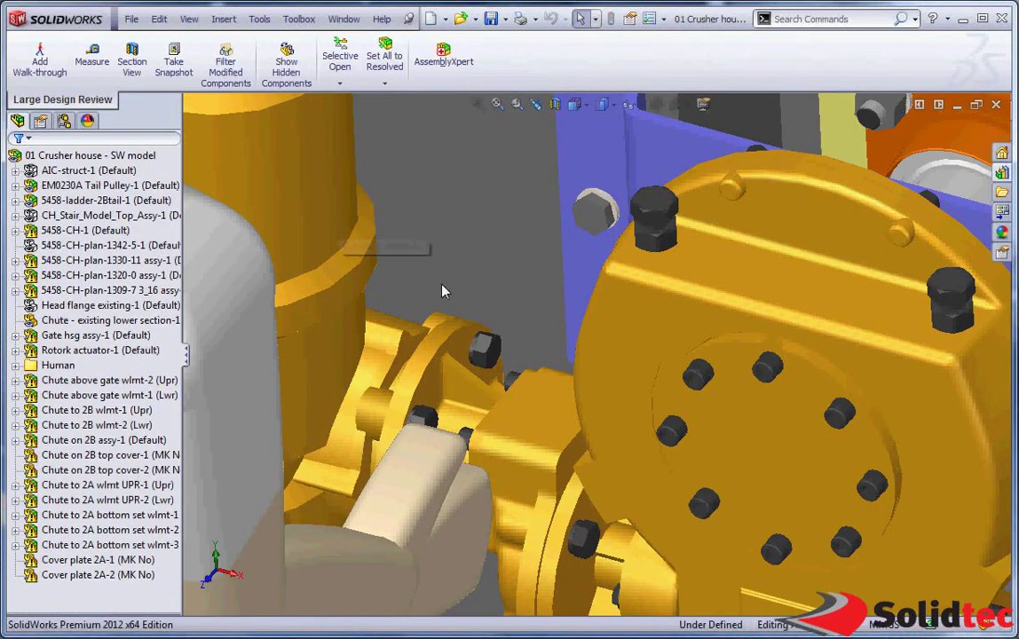
pyautogui.scroll(10, 613, 298)
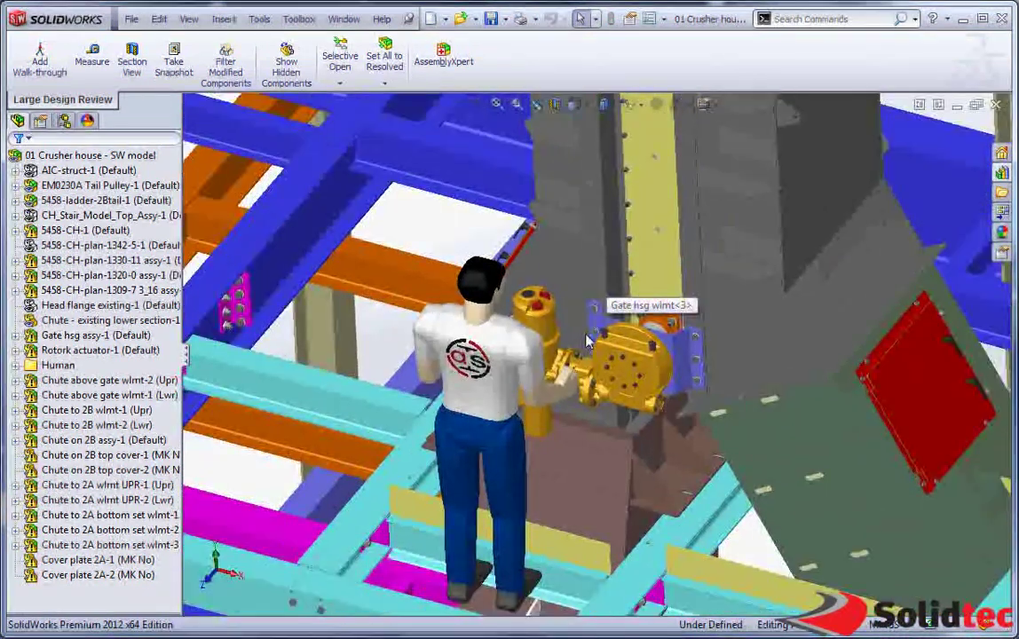
pyautogui.scroll(8, 586, 337)
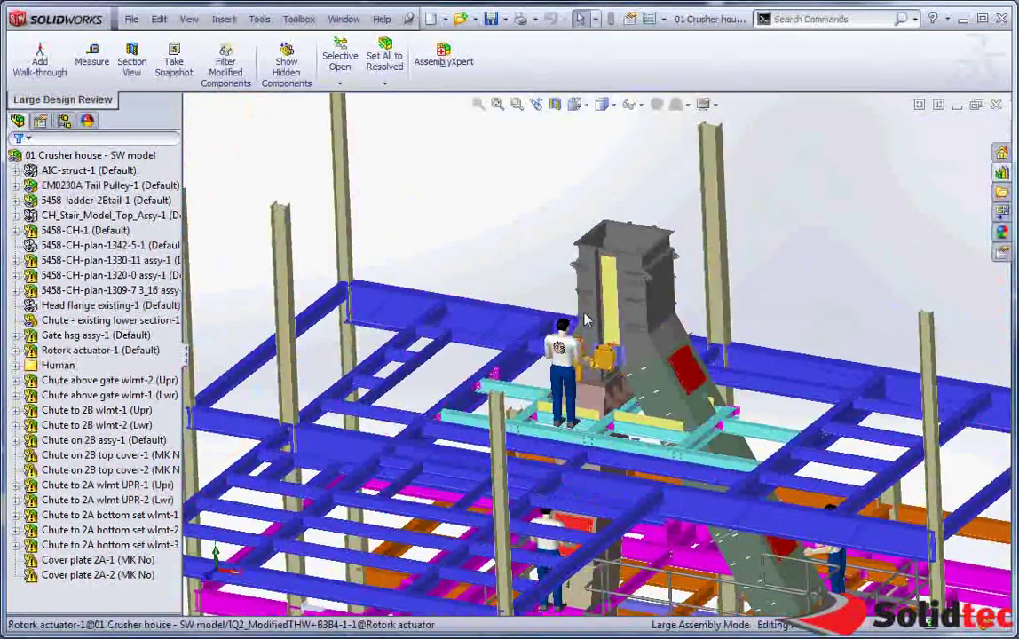